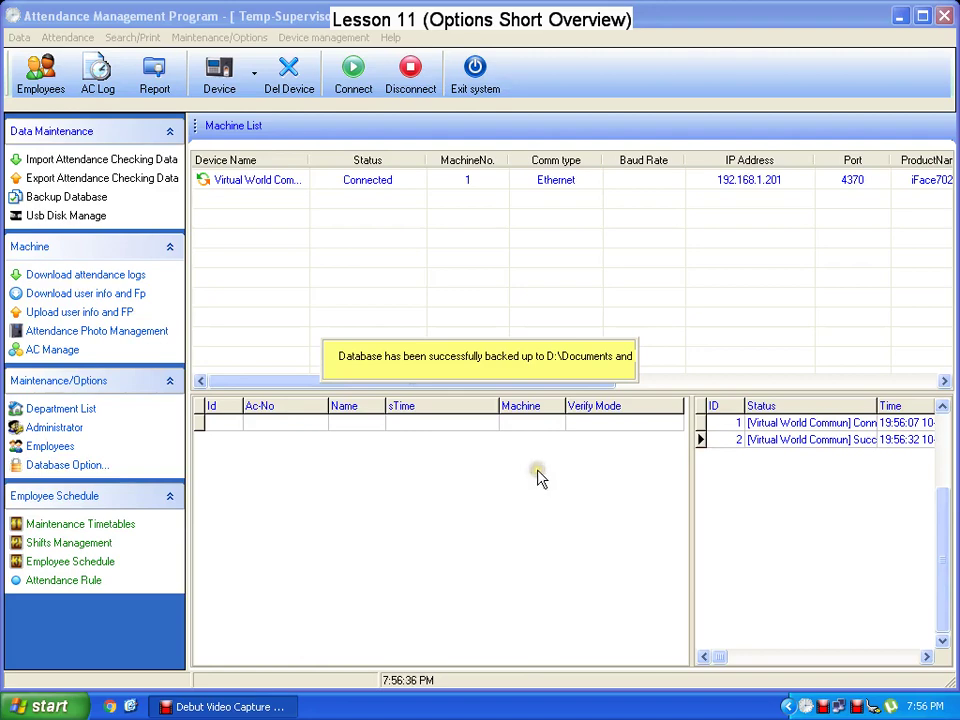
Step: Move the attBackup file on the desktop below the ZKTeco Attendance Management shortcut, and return to the attendance program
{"action": "left_click", "coordinate": [129, 706]}
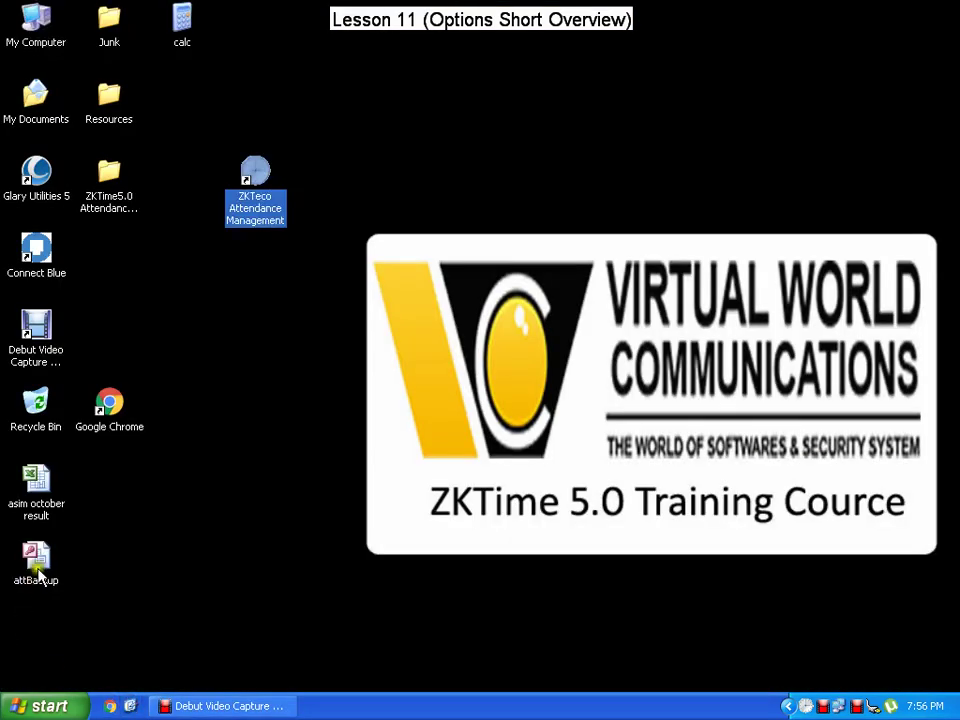
{"action": "left_click_drag", "start_coordinate": [36, 573], "coordinate": [262, 343]}
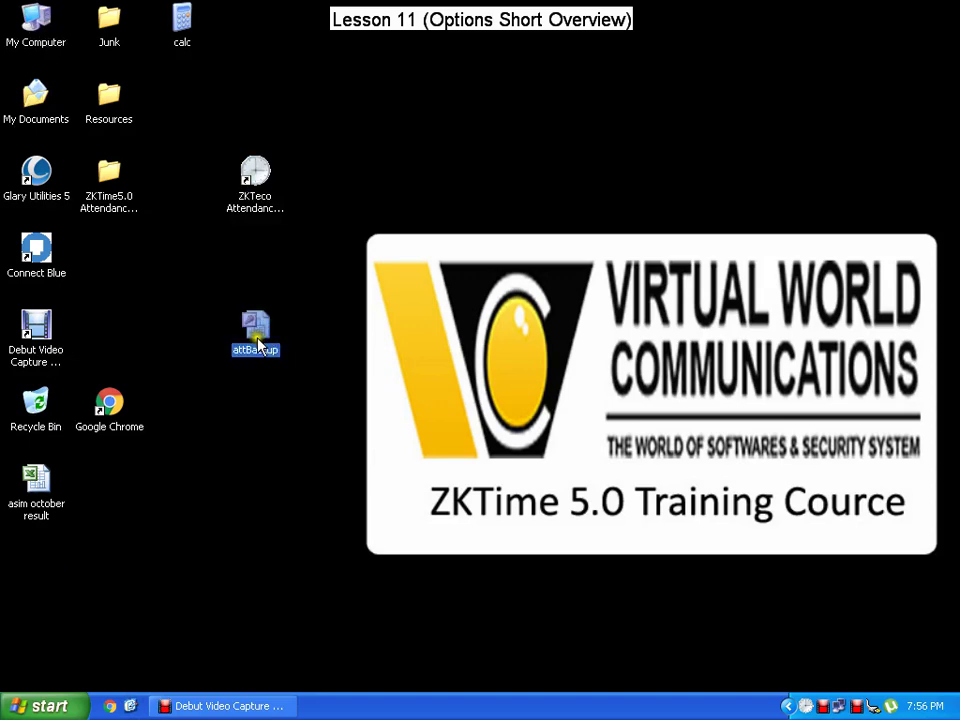
{"action": "right_click", "coordinate": [160, 280]}
{"action": "left_click", "coordinate": [183, 304]}
{"action": "left_click", "coordinate": [271, 331]}
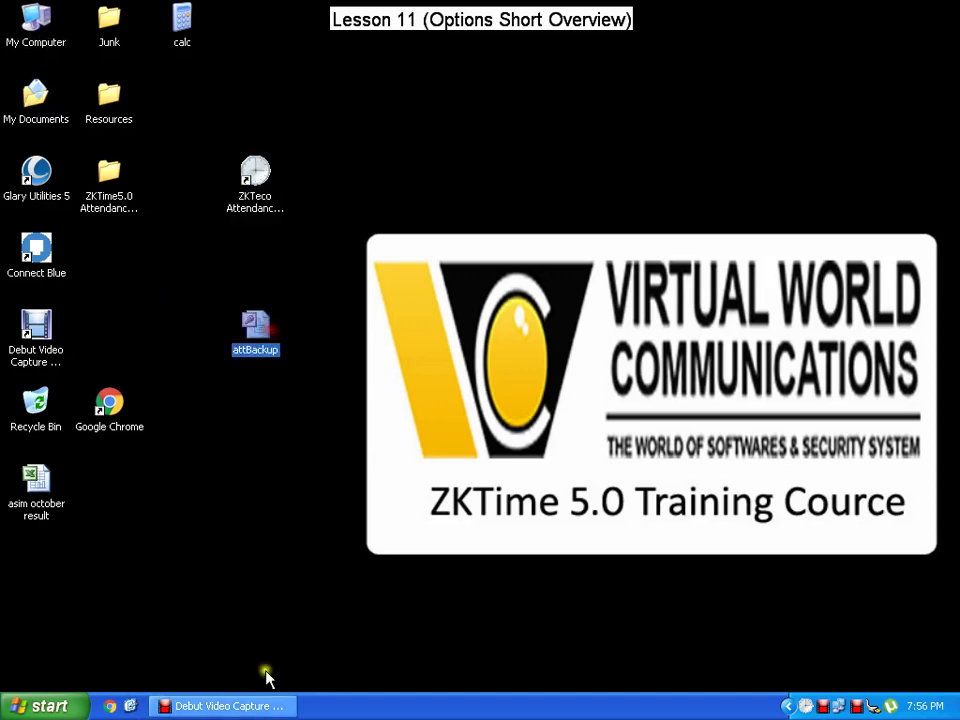
{"action": "left_click", "coordinate": [237, 711]}
{"action": "left_click", "coordinate": [237, 711]}
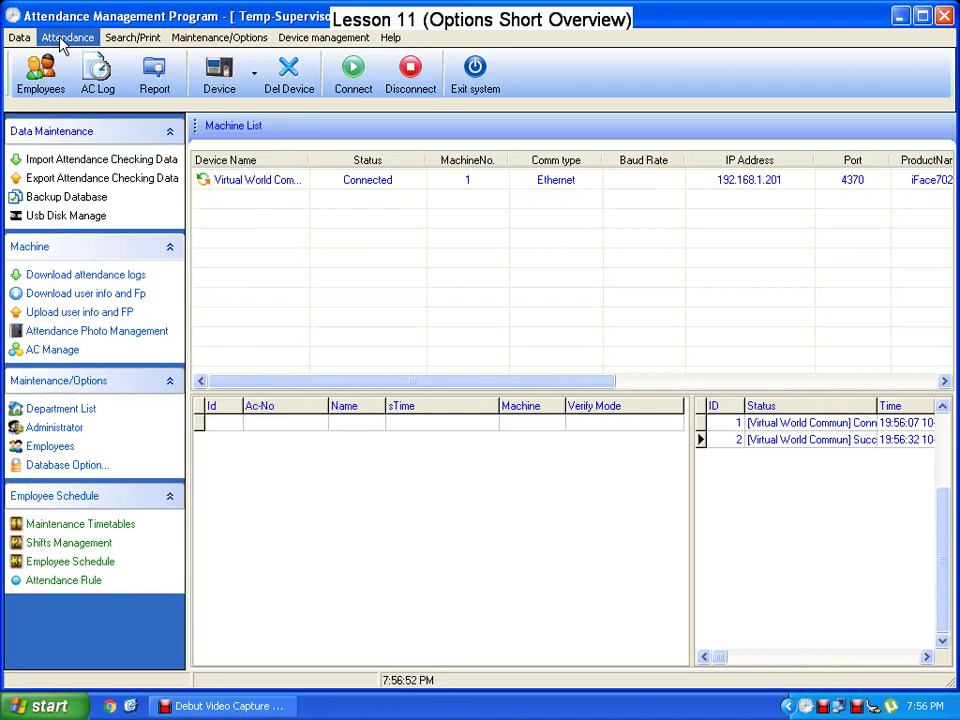
Step: Open the USB disk management options to view the machine code choices, and close them without importing or exporting
{"action": "left_click", "coordinate": [14, 37]}
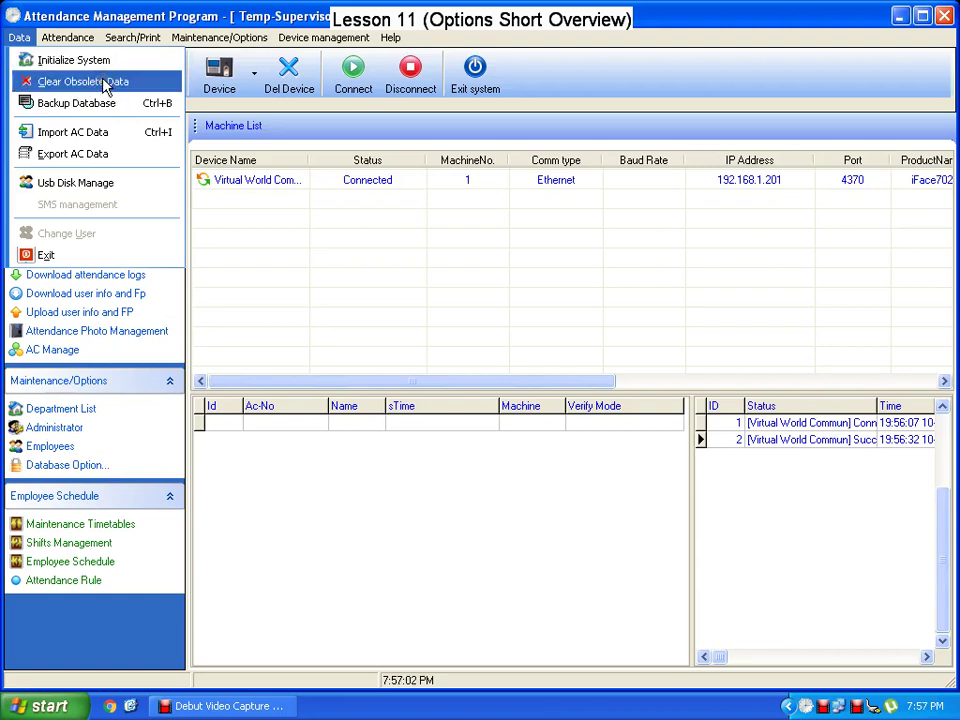
{"action": "left_click", "coordinate": [84, 185]}
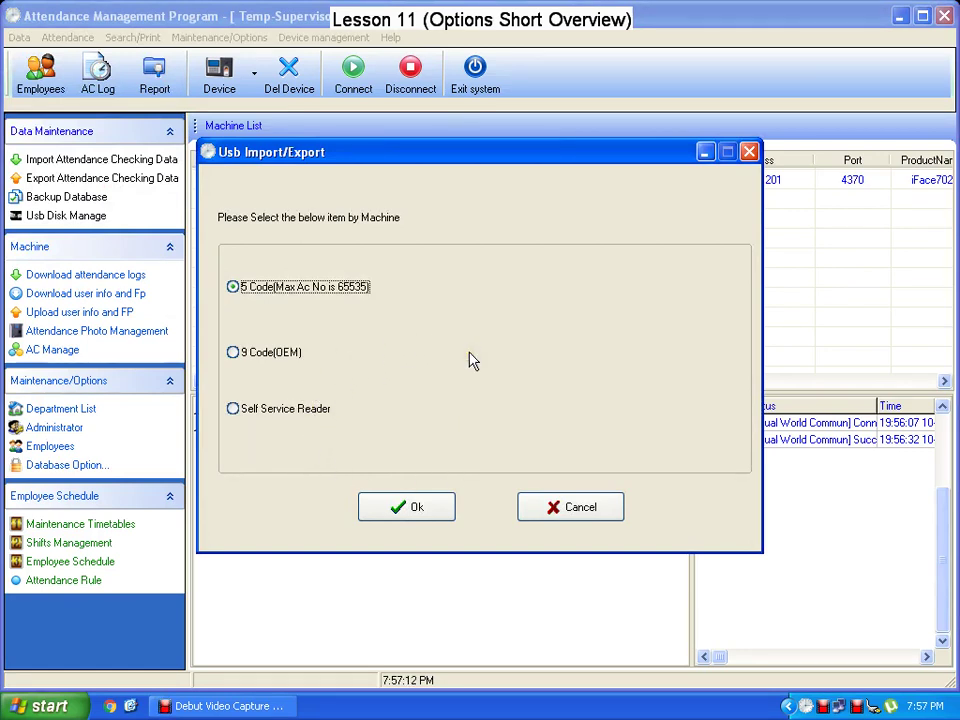
{"action": "left_click", "coordinate": [750, 153]}
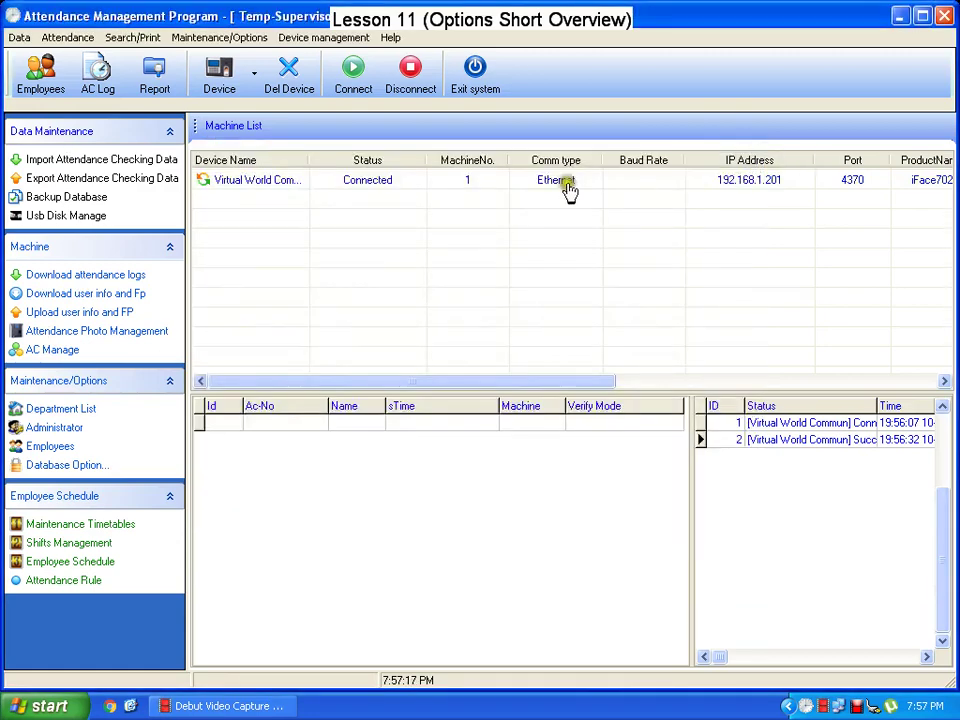
{"action": "left_click", "coordinate": [66, 40]}
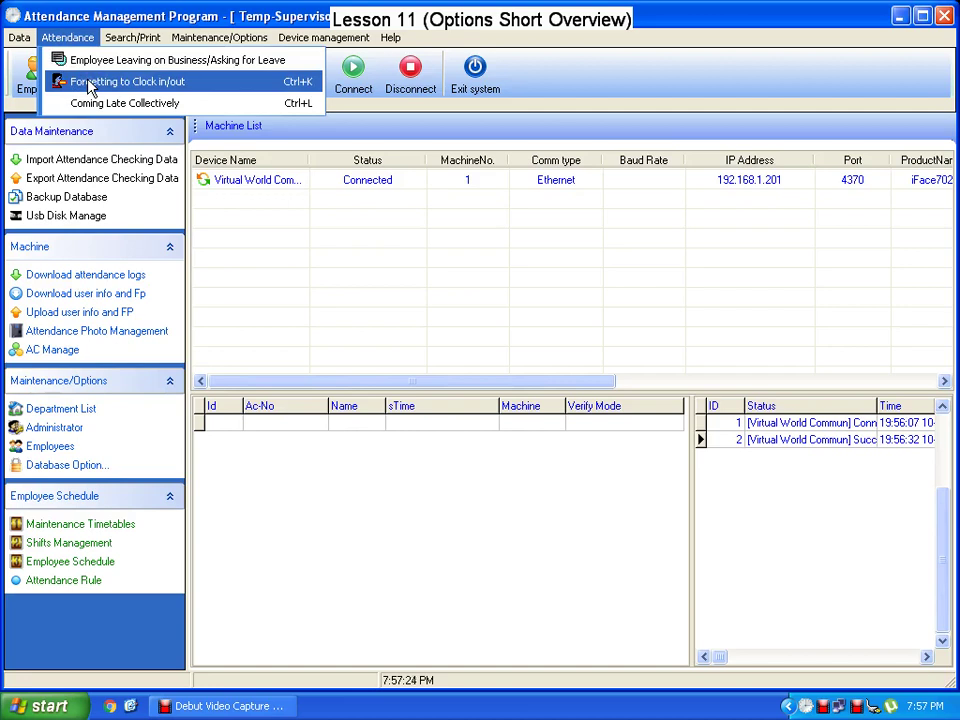
{"action": "left_click", "coordinate": [264, 249]}
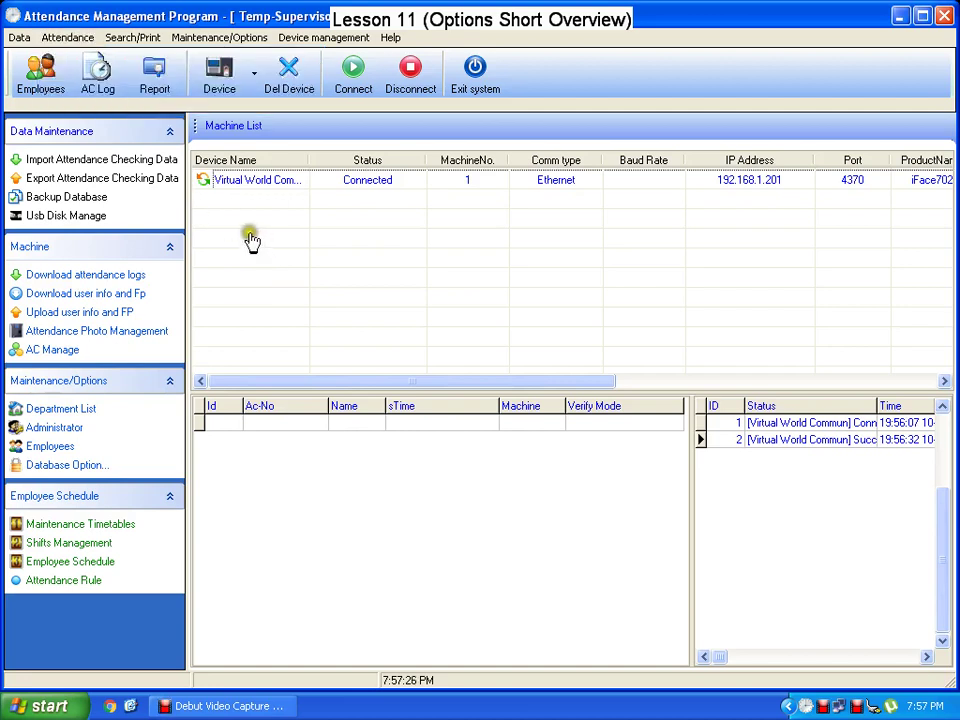
Step: Calculate the October 2017 attendance report for employee AC No. 1, examine the 10/31/2017 clock-in and clock-out cells, and close the report
{"action": "left_click", "coordinate": [156, 70]}
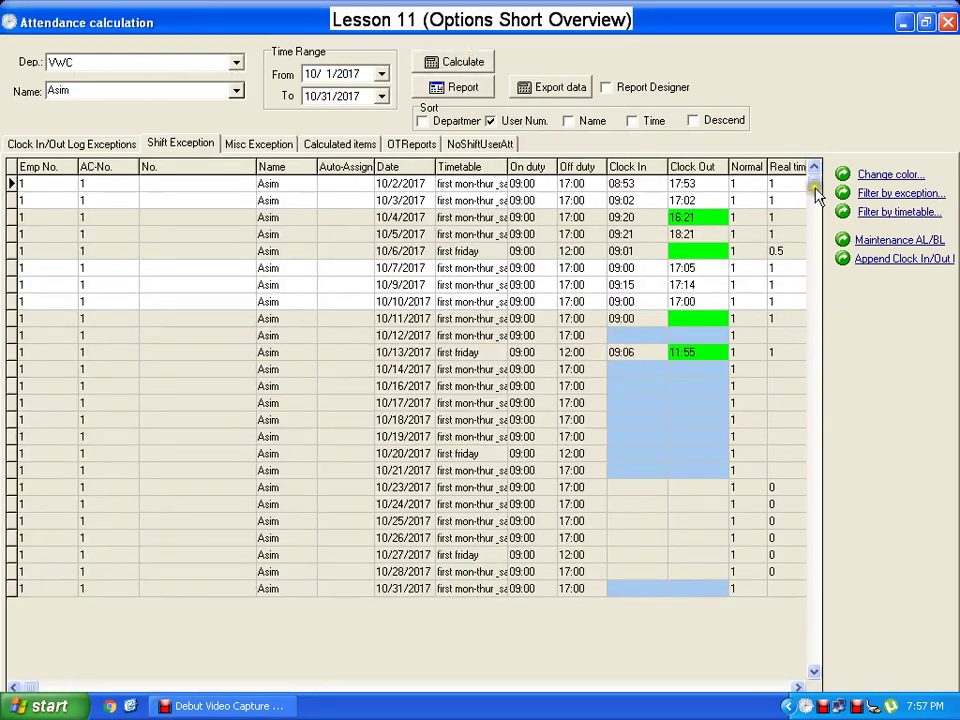
{"action": "left_click", "coordinate": [815, 680]}
{"action": "left_click", "coordinate": [513, 588]}
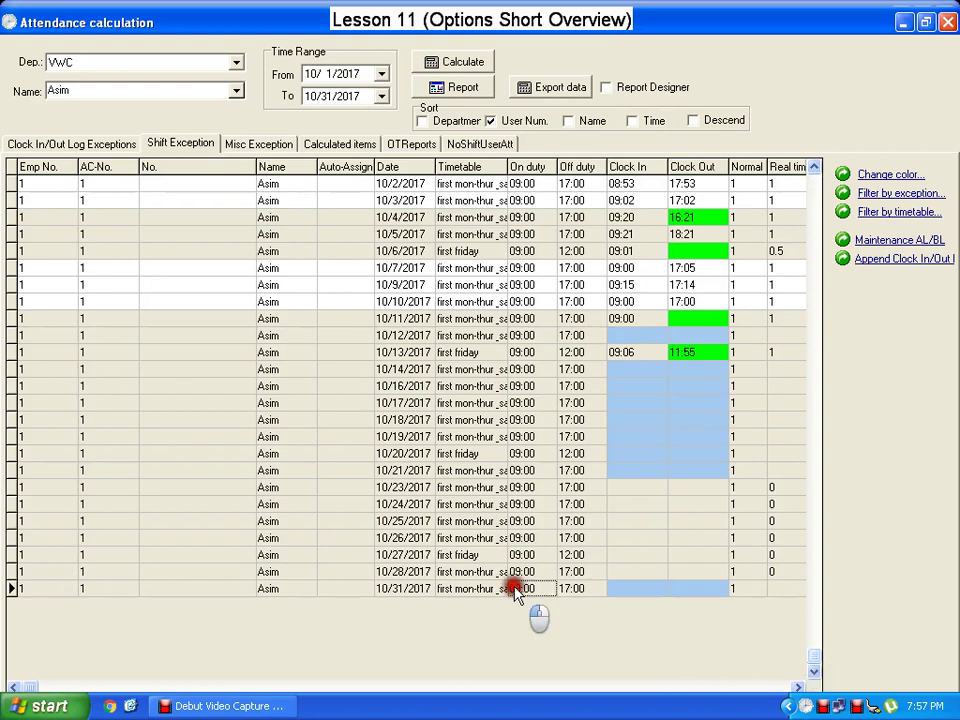
{"action": "left_click", "coordinate": [632, 590]}
{"action": "left_click", "coordinate": [684, 591]}
{"action": "left_click", "coordinate": [652, 586]}
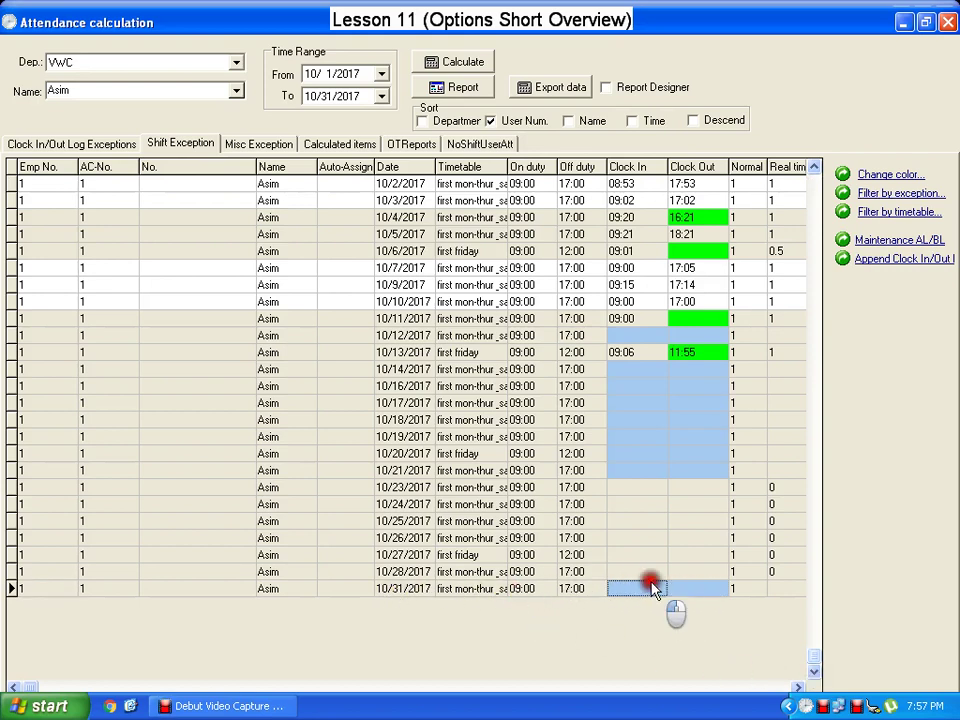
{"action": "left_click", "coordinate": [700, 586]}
{"action": "left_click", "coordinate": [653, 589]}
{"action": "left_click", "coordinate": [684, 589]}
{"action": "left_click", "coordinate": [652, 589]}
{"action": "left_click", "coordinate": [684, 590]}
{"action": "left_click", "coordinate": [947, 22]}
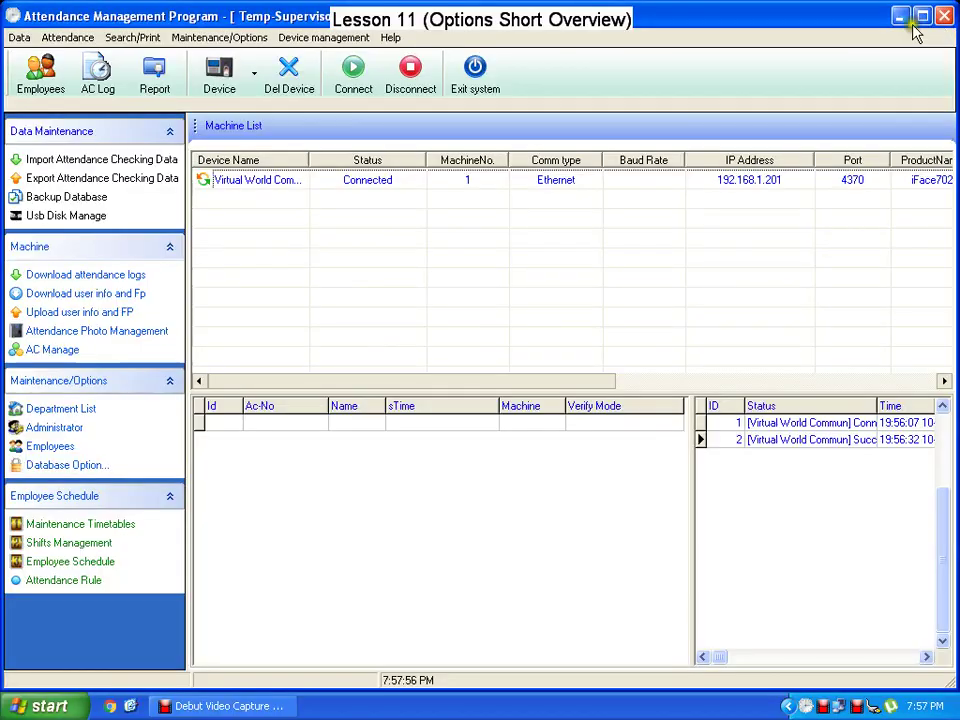
Step: Add a forgotten C/In record for employee AC No. 1 on 10/31/2017 at 09:00
{"action": "left_click", "coordinate": [70, 40]}
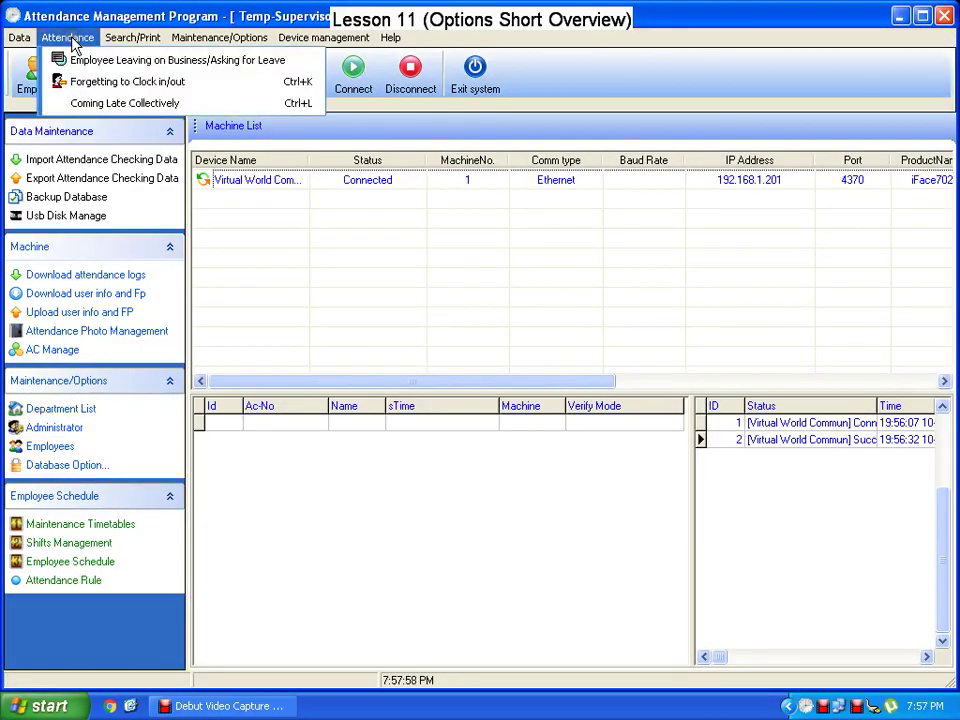
{"action": "left_click", "coordinate": [112, 86]}
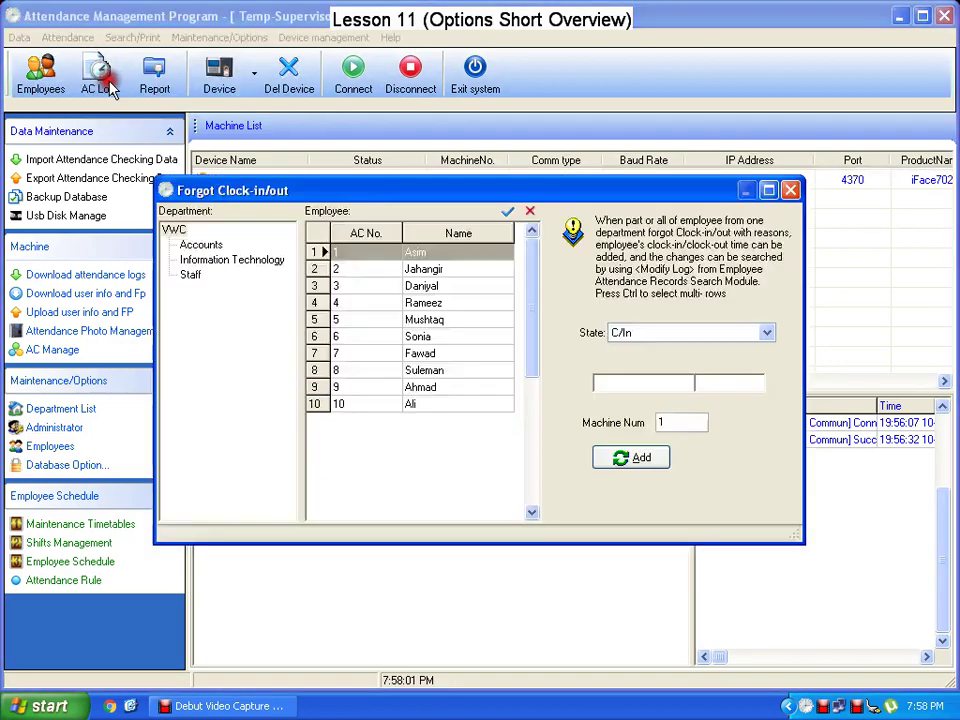
{"action": "left_click", "coordinate": [766, 334]}
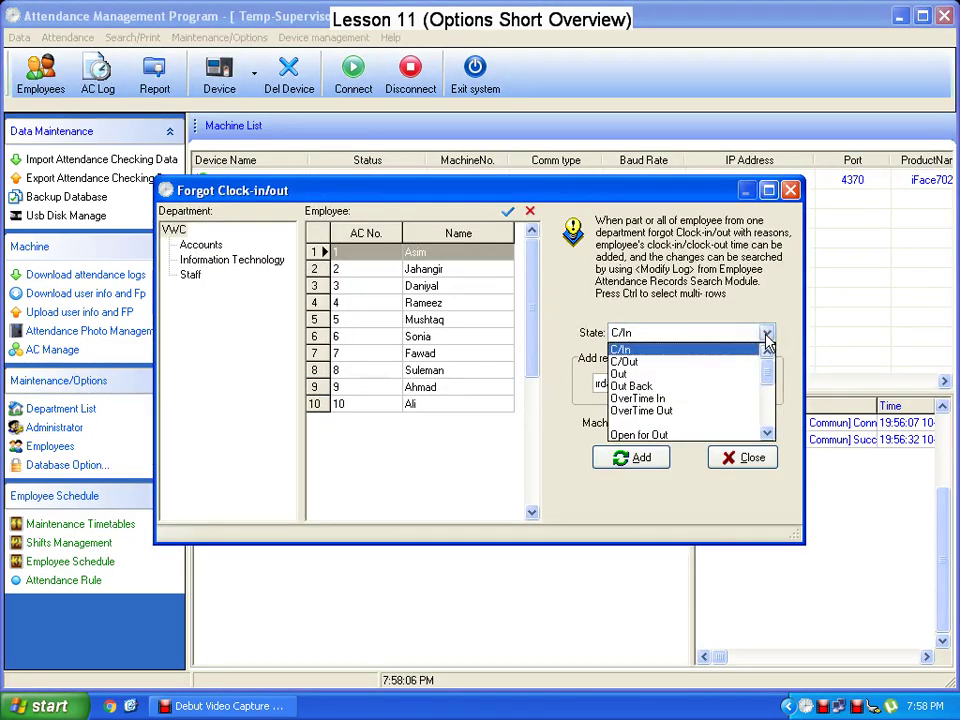
{"action": "left_click", "coordinate": [766, 333]}
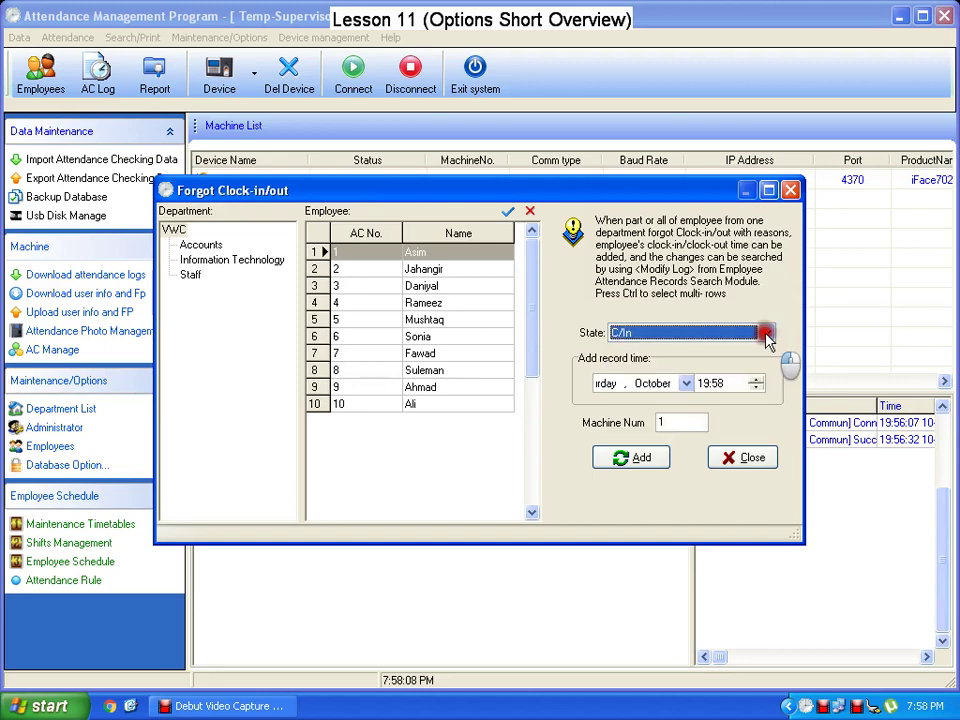
{"action": "left_click", "coordinate": [686, 383]}
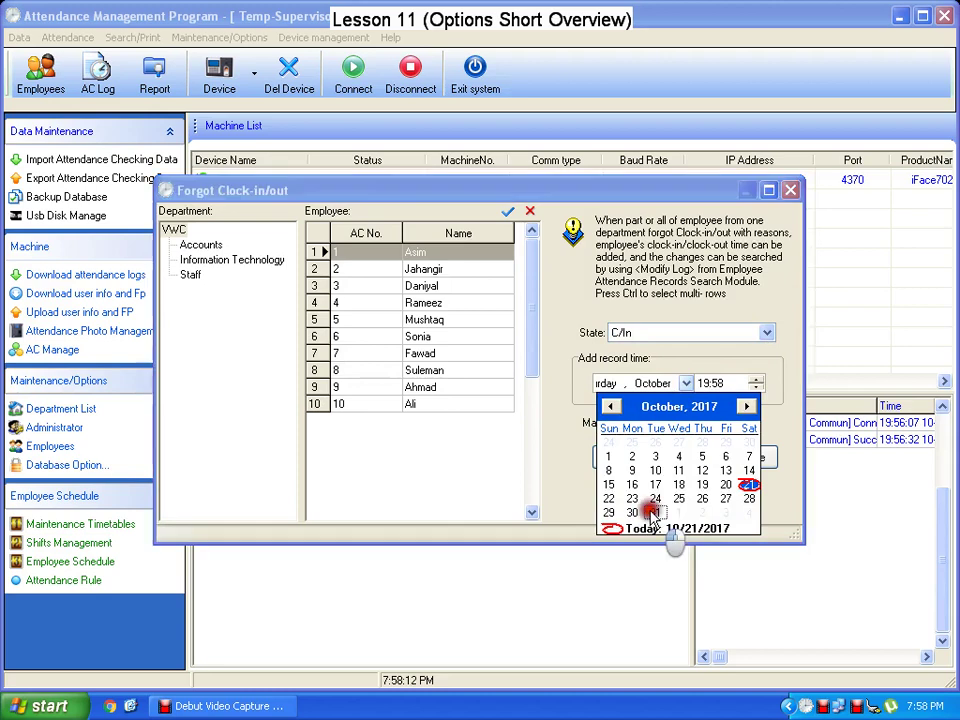
{"action": "left_click", "coordinate": [651, 513]}
{"action": "left_click", "coordinate": [703, 386]}
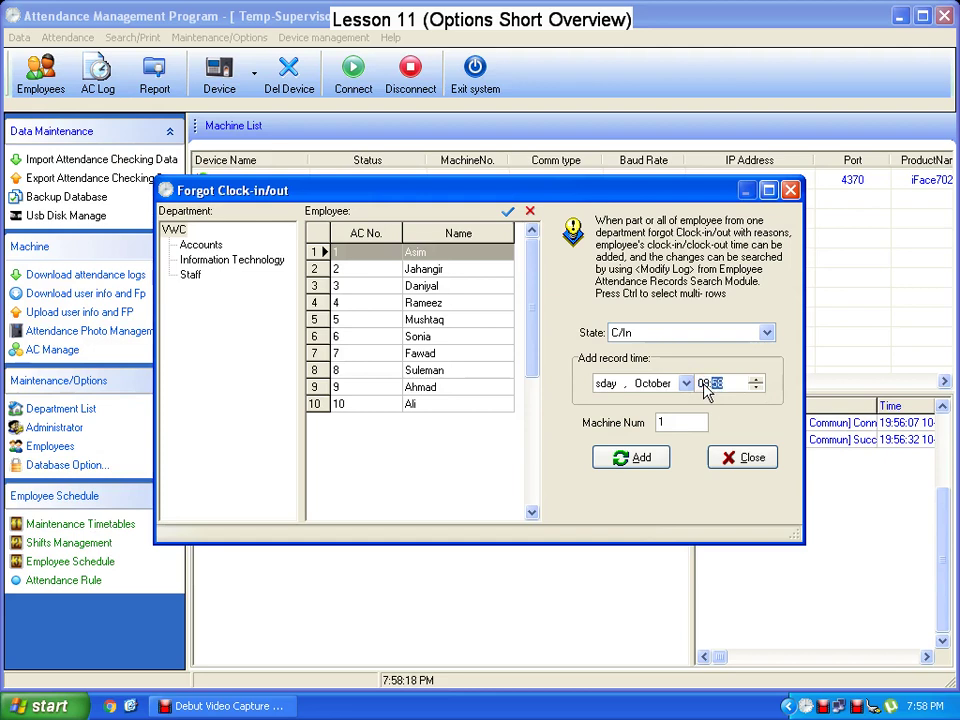
{"action": "left_click", "coordinate": [636, 457]}
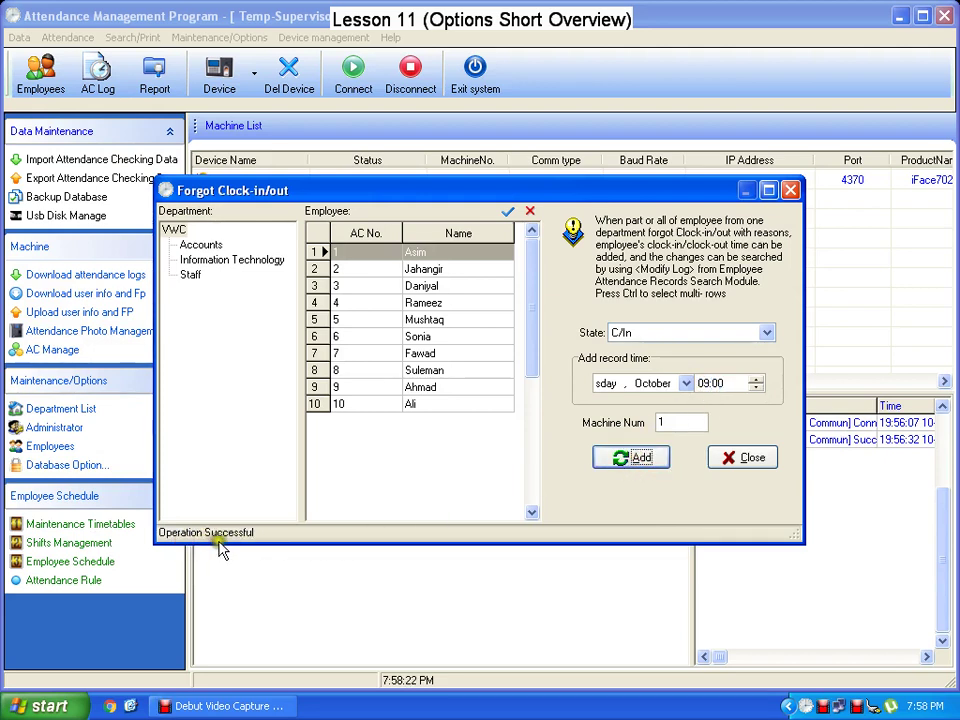
Step: Add a forgotten C/Out record at 17:00 on 10/31/2017 for the same employee, and close the Forgot Clock-in/out window
{"action": "left_click", "coordinate": [762, 333]}
{"action": "left_click", "coordinate": [741, 367]}
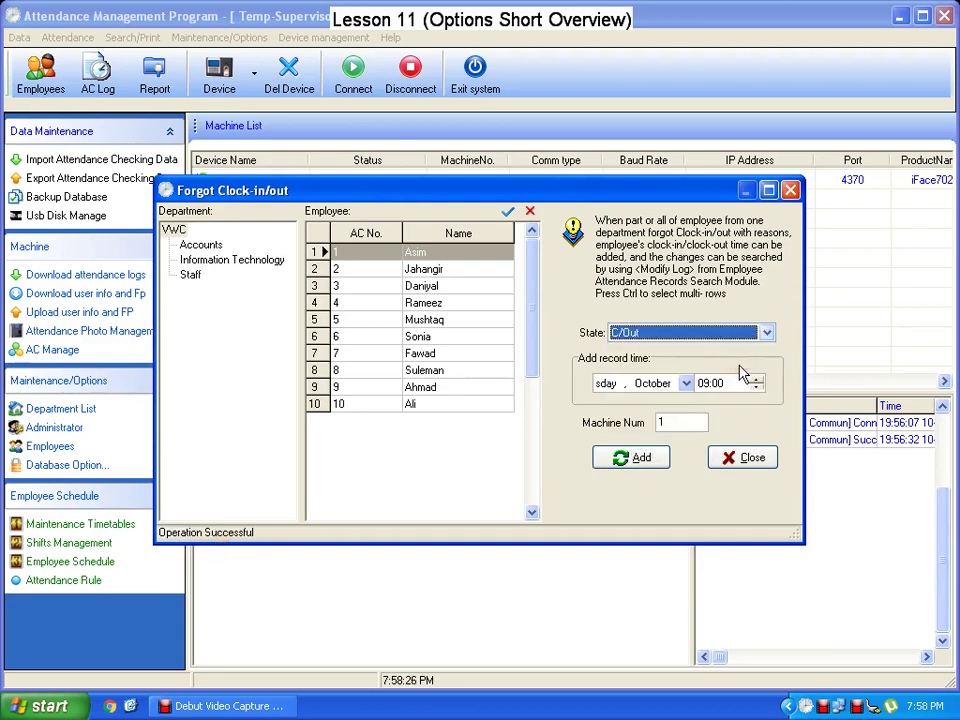
{"action": "left_click", "coordinate": [686, 383]}
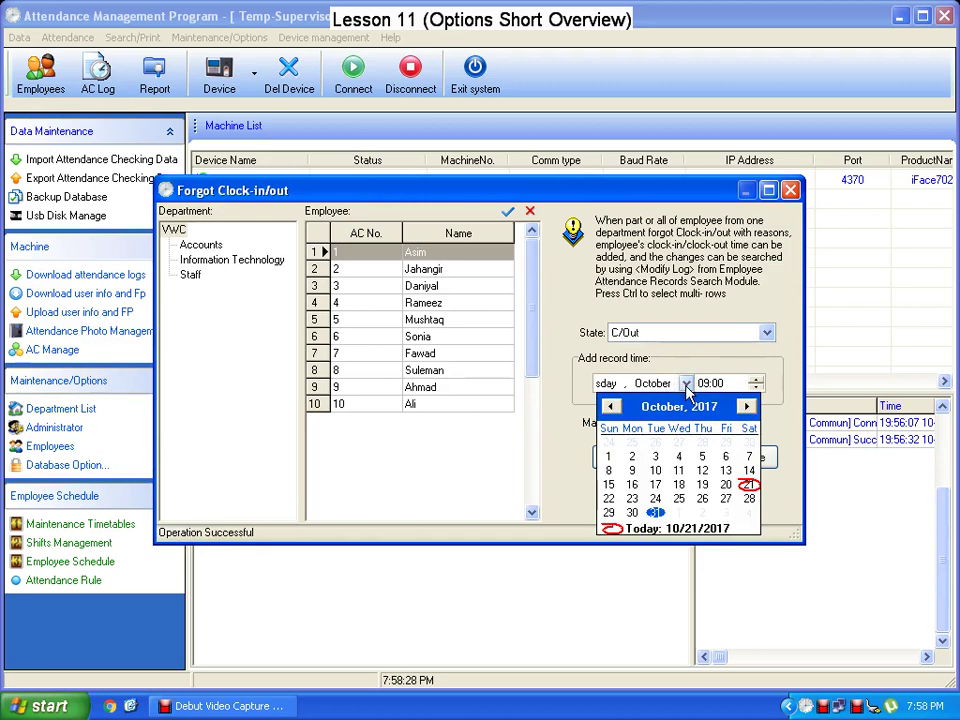
{"action": "left_click", "coordinate": [686, 384]}
{"action": "left_click", "coordinate": [704, 384]}
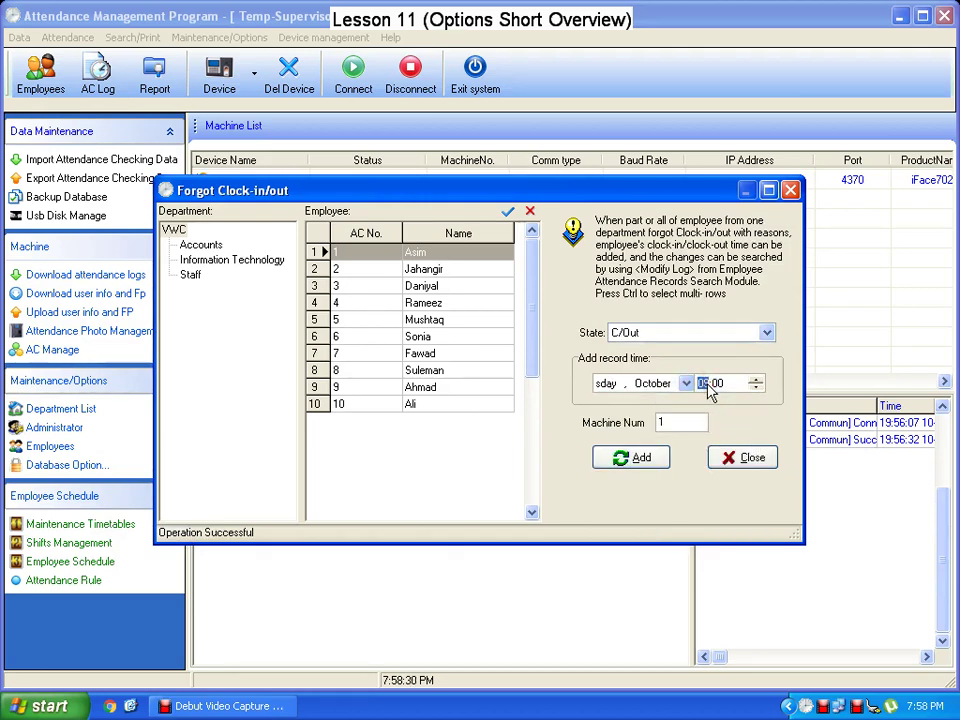
{"action": "type", "text": "17"}
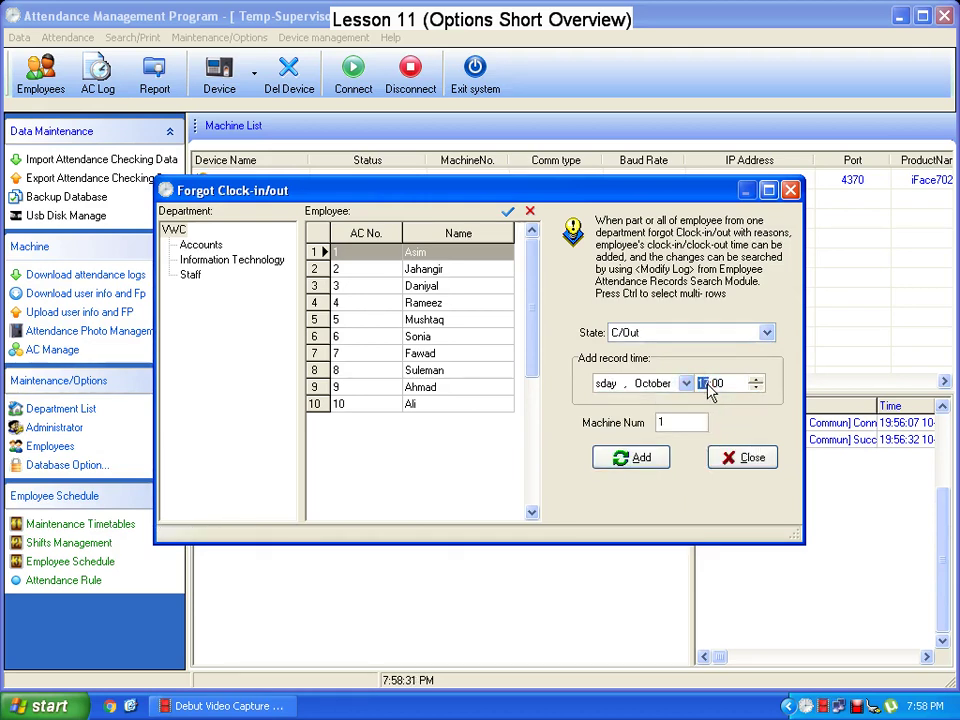
{"action": "left_click", "coordinate": [639, 466]}
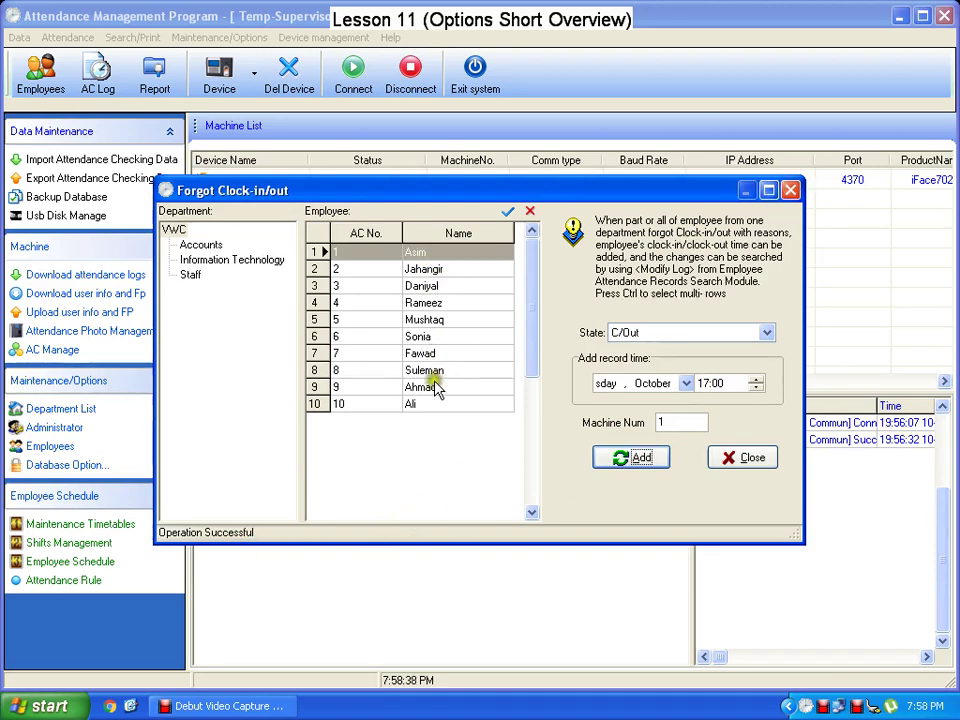
{"action": "left_click", "coordinate": [791, 191]}
Step: Recalculate the attendance report for employee AC No. 1, examine the 10/31/2017 row through its exception column, and close the report
{"action": "left_click", "coordinate": [155, 80]}
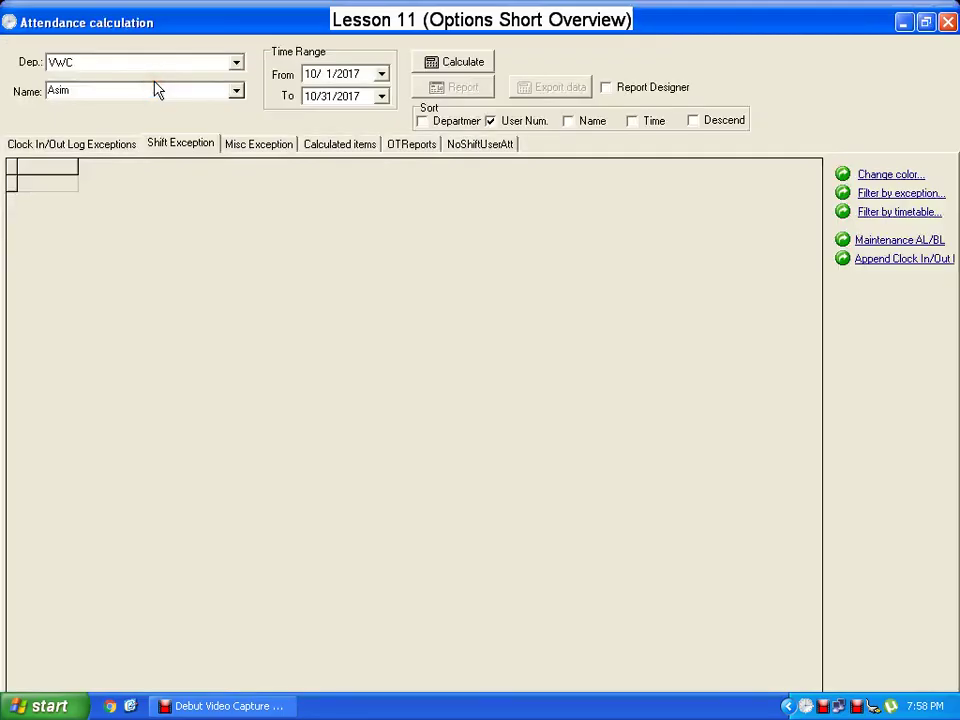
{"action": "left_click", "coordinate": [468, 64]}
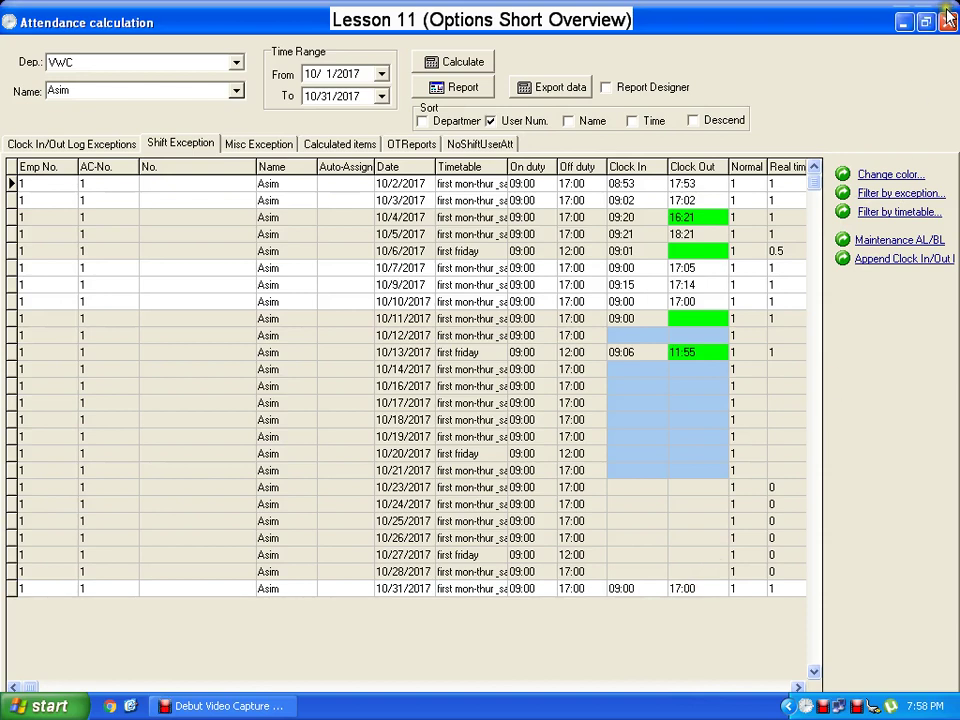
{"action": "left_click", "coordinate": [425, 592]}
{"action": "left_click", "coordinate": [798, 687]}
{"action": "left_click", "coordinate": [798, 687]}
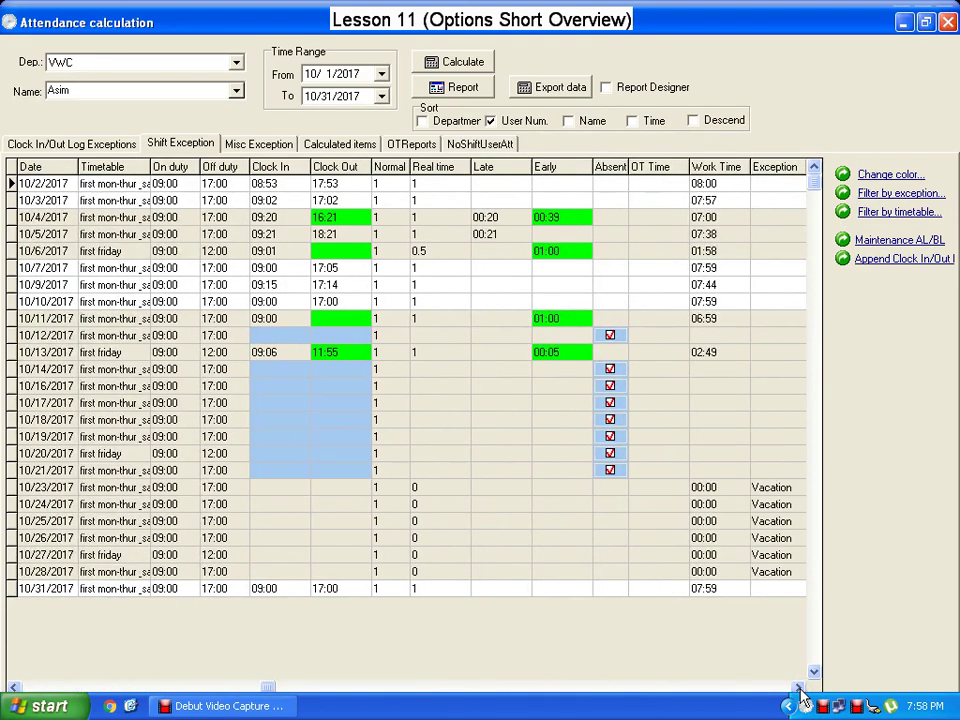
{"action": "left_click", "coordinate": [946, 20]}
Step: Open the window for handling late arrivals and early departures collectively, view its settings, and close it
{"action": "left_click", "coordinate": [55, 40]}
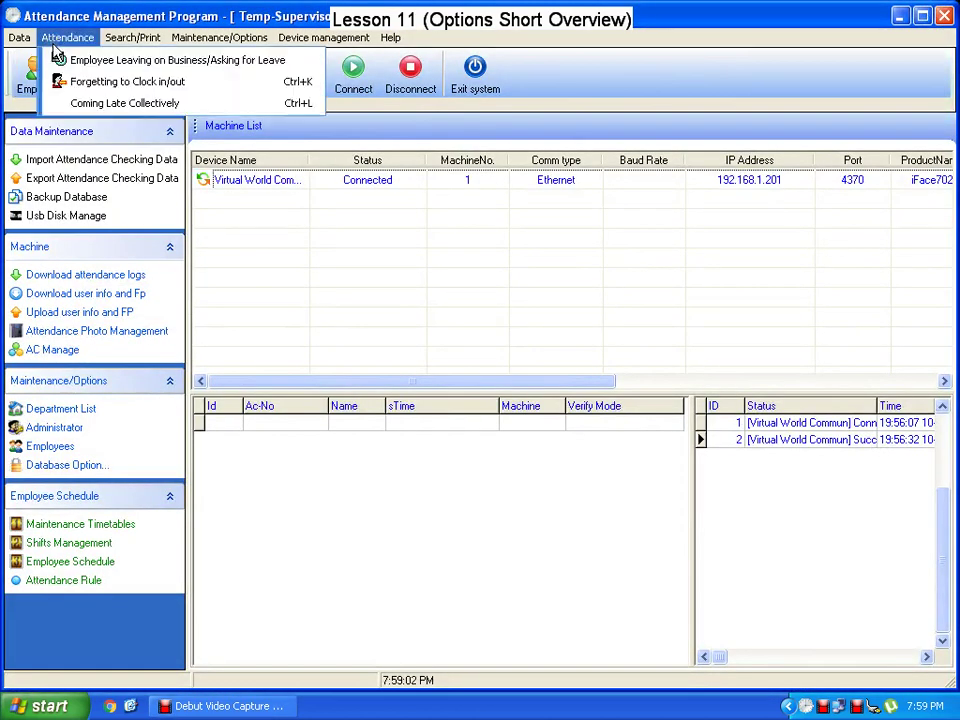
{"action": "left_click", "coordinate": [84, 103]}
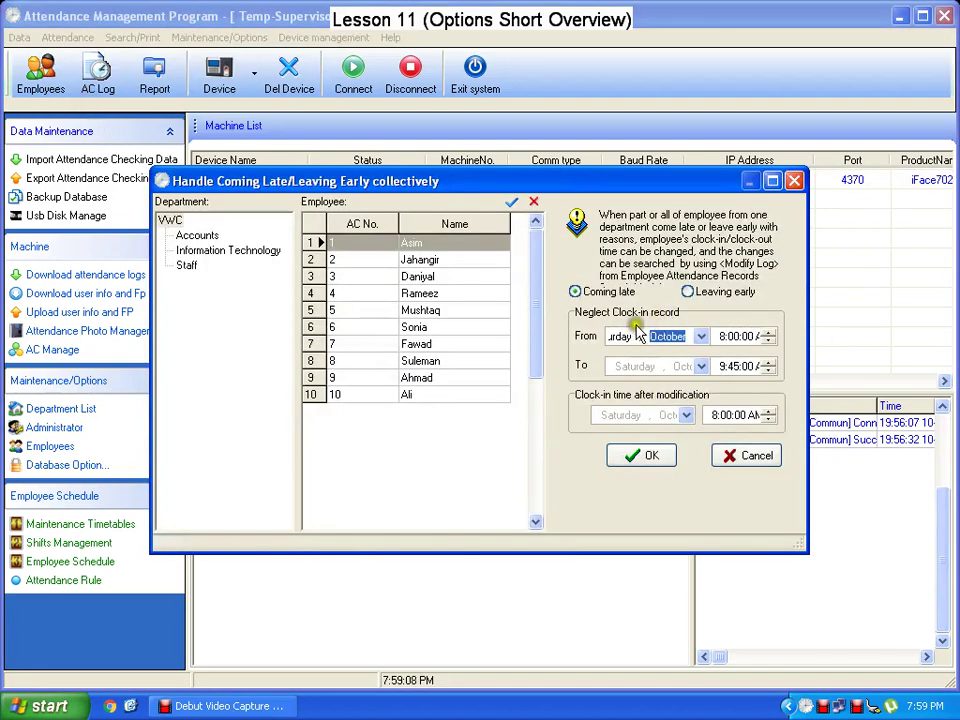
{"action": "left_click", "coordinate": [794, 182]}
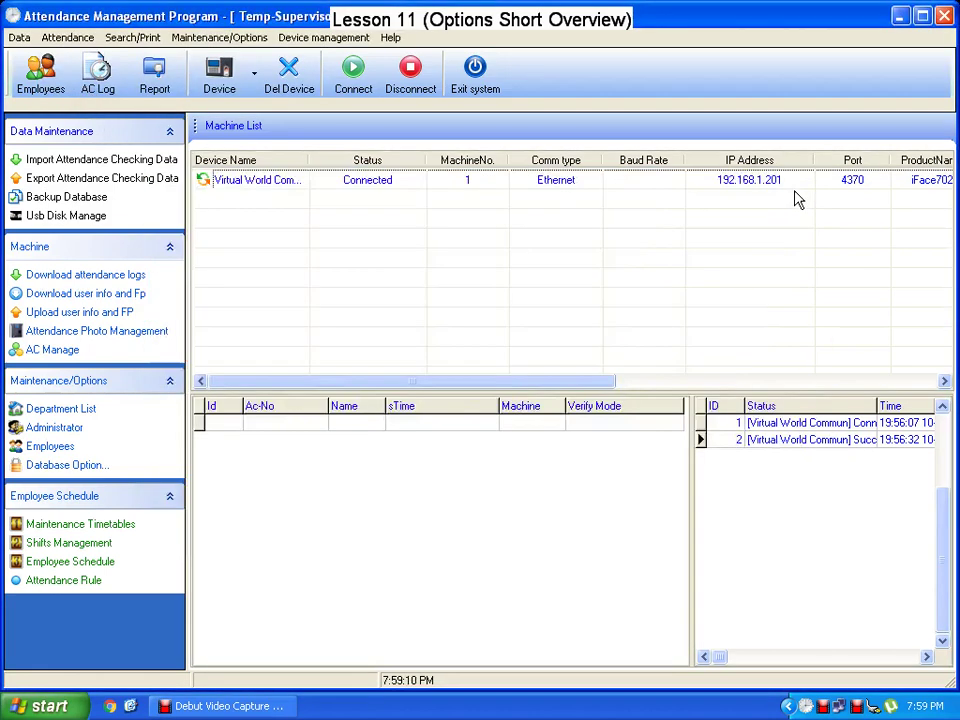
Step: Add a new leave class named Operation to the normal leave classes and save it
{"action": "left_click", "coordinate": [148, 37]}
{"action": "mouse_move", "coordinate": [172, 37]}
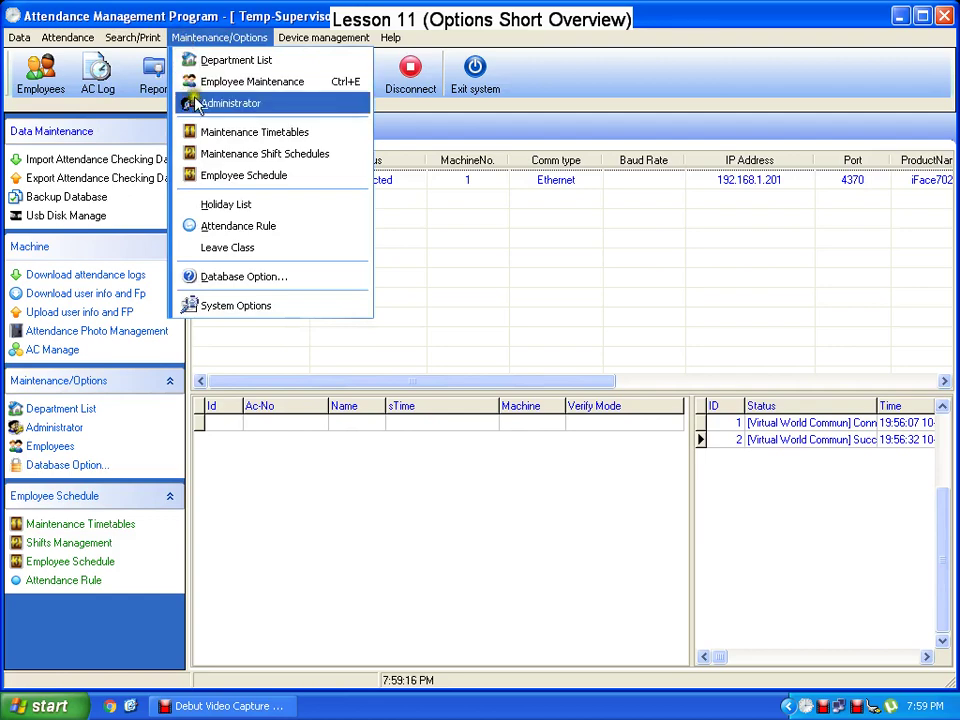
{"action": "left_click", "coordinate": [229, 252]}
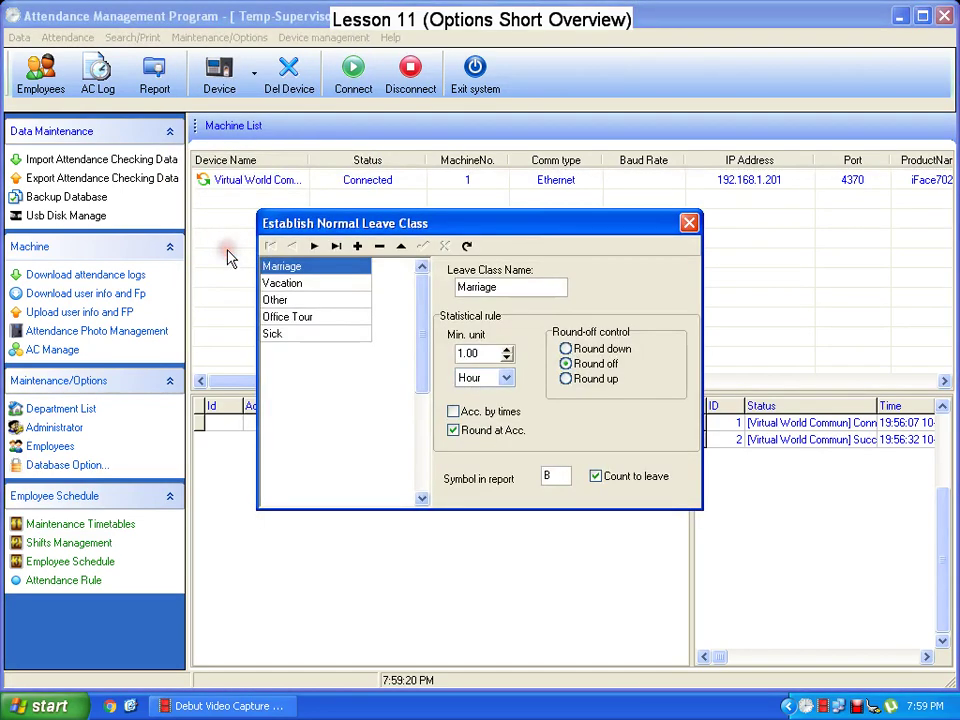
{"action": "left_click", "coordinate": [357, 398]}
{"action": "left_click", "coordinate": [357, 247]}
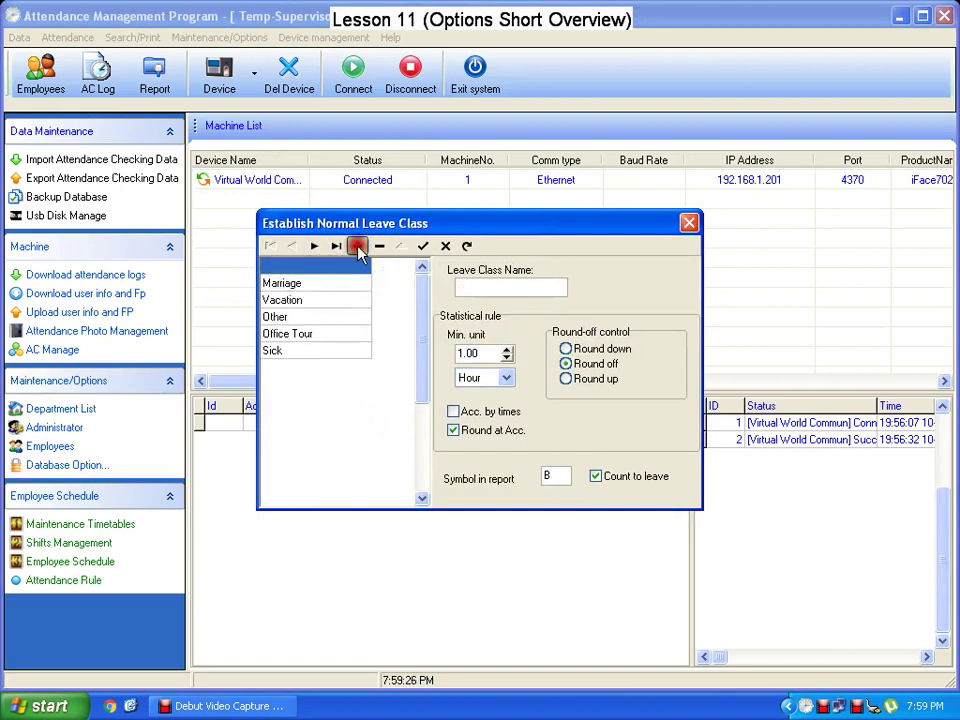
{"action": "left_click", "coordinate": [473, 287]}
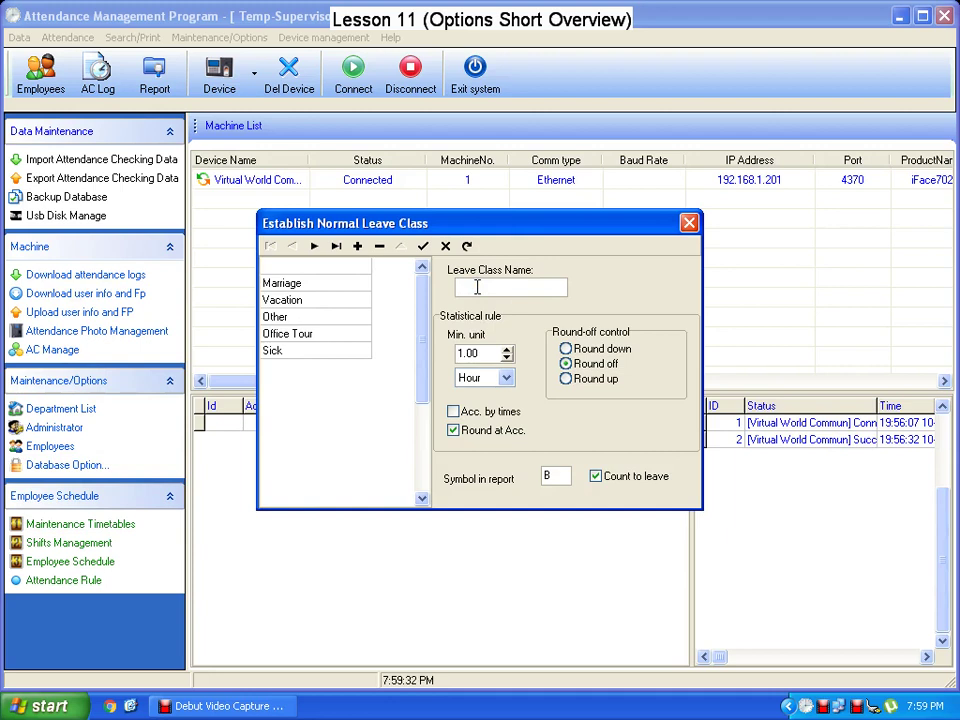
{"action": "type", "text": "Operation"}
{"action": "key", "text": "BackSpace"}
{"action": "key", "text": "BackSpace"}
{"action": "key", "text": "BackSpace"}
{"action": "type", "text": "Operation"}
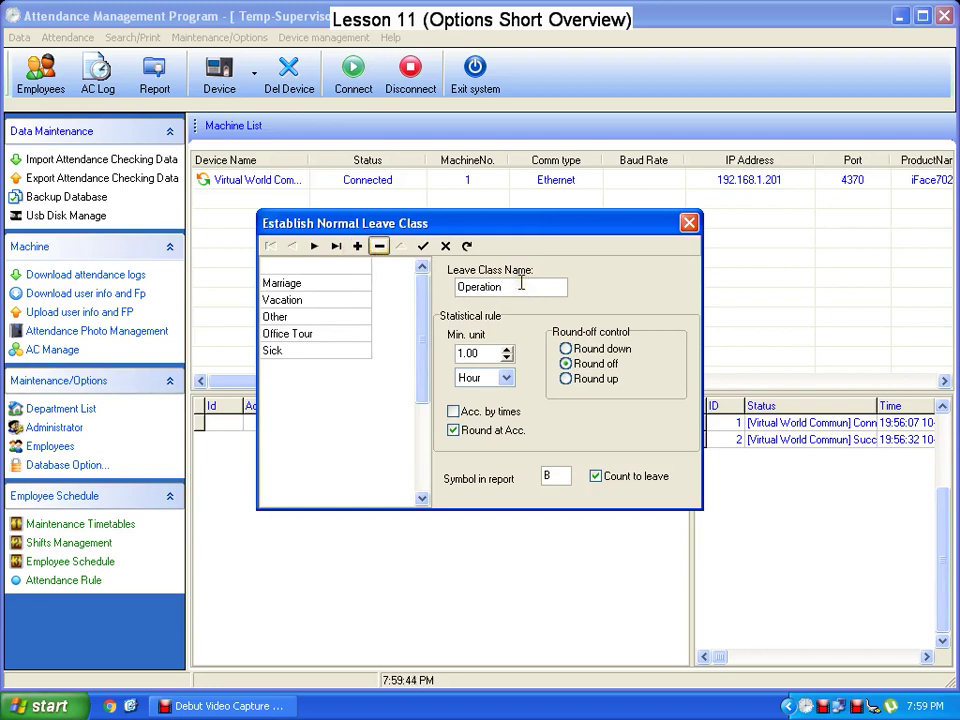
{"action": "left_click", "coordinate": [420, 248]}
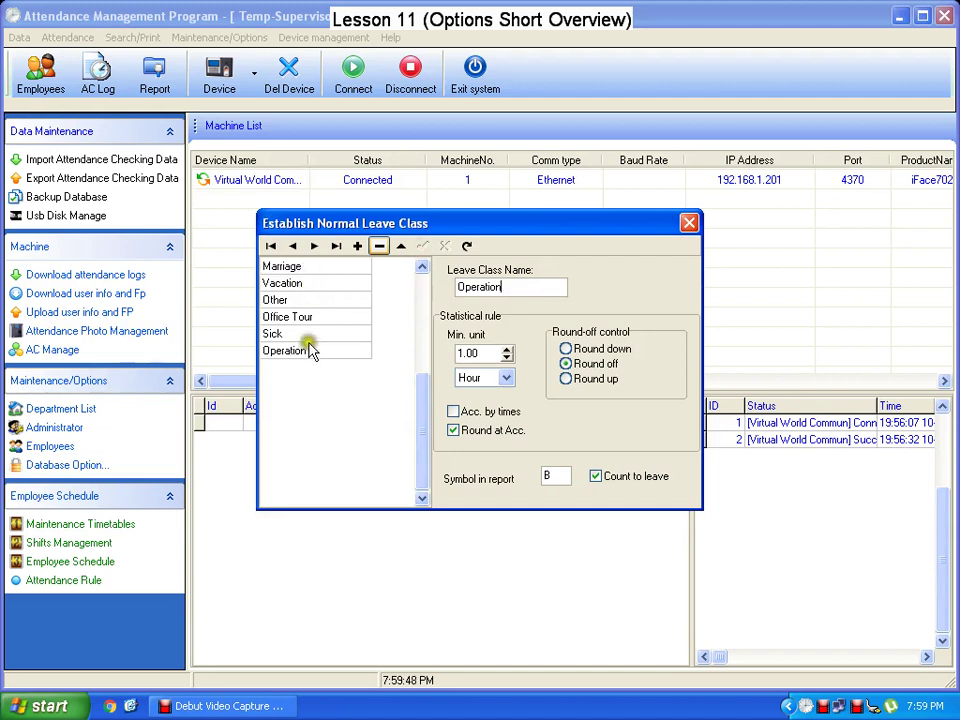
Step: Review the settings of the Marriage, Office Tour and Operation leave classes, and close the leave class window
{"action": "left_click", "coordinate": [311, 267]}
{"action": "left_click", "coordinate": [303, 317]}
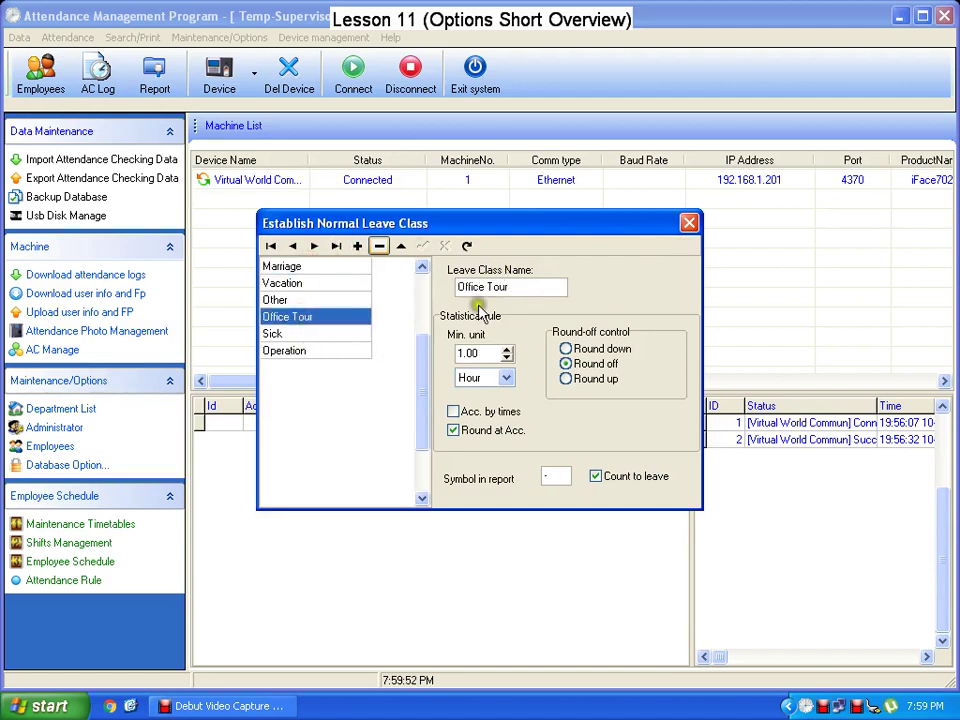
{"action": "left_click", "coordinate": [332, 351]}
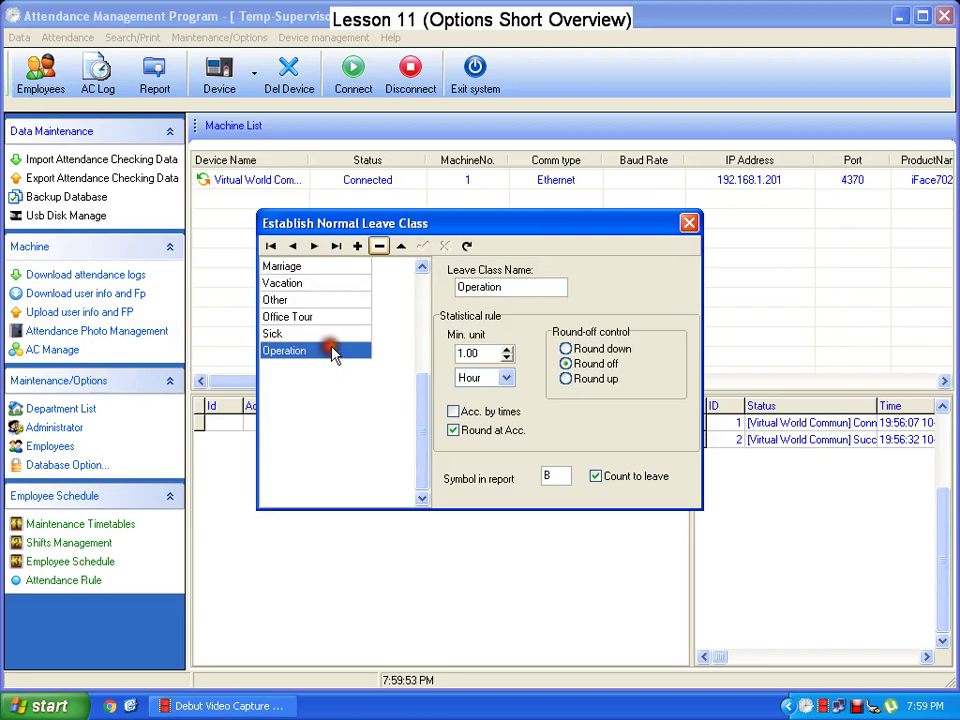
{"action": "left_click", "coordinate": [690, 222]}
Step: Start a new leave entry for employee AC No. 1 to examine the available leave types, and close it without saving
{"action": "left_click", "coordinate": [75, 59]}
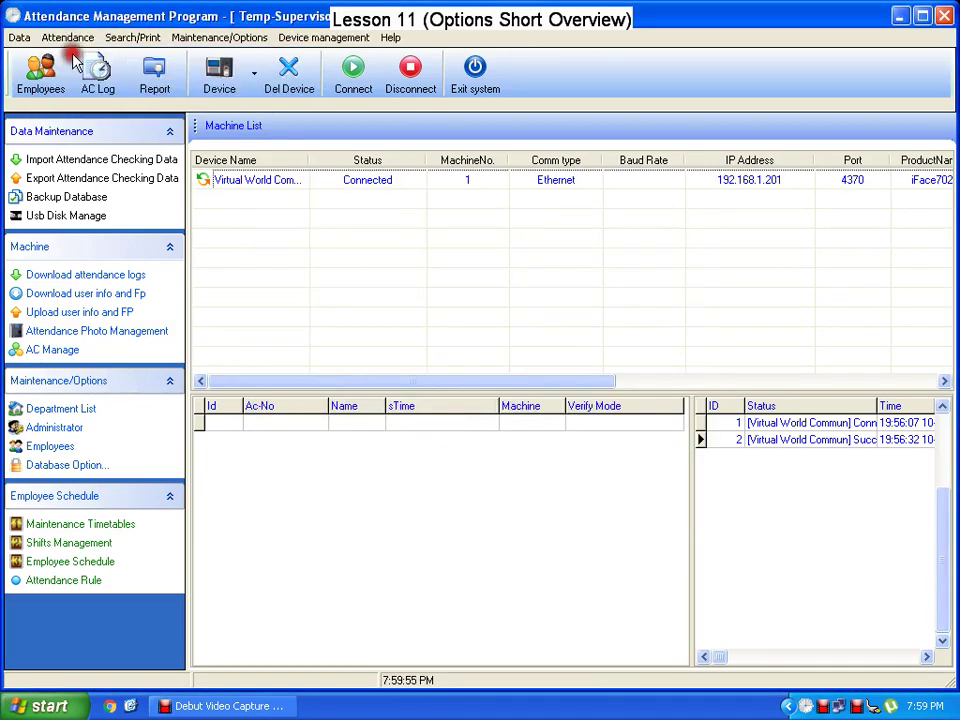
{"action": "left_click", "coordinate": [614, 244]}
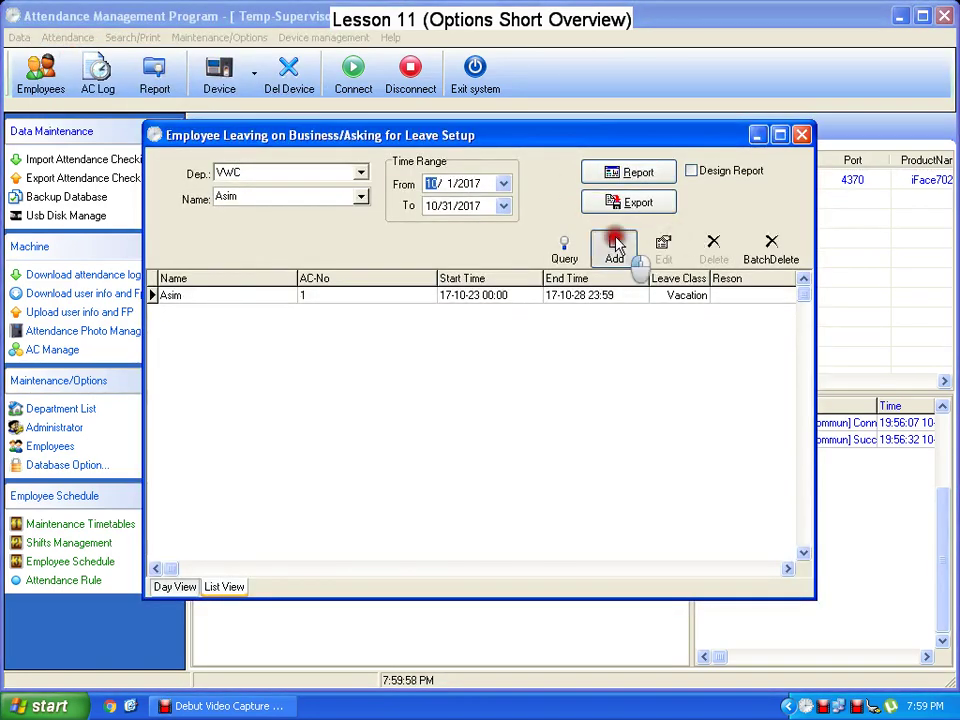
{"action": "left_click", "coordinate": [573, 393]}
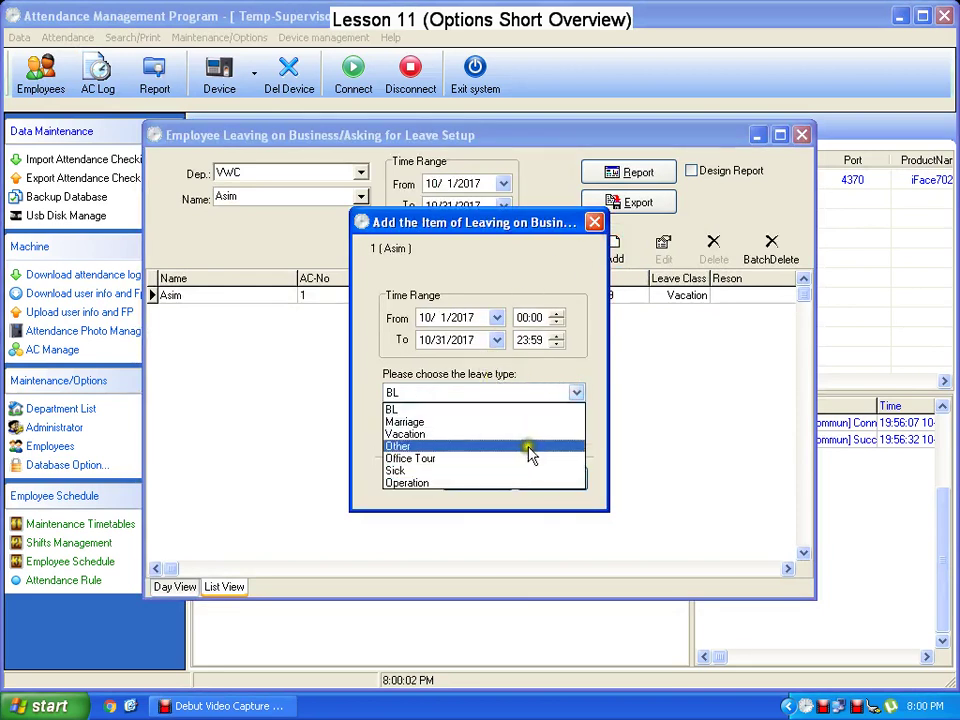
{"action": "left_click", "coordinate": [597, 223]}
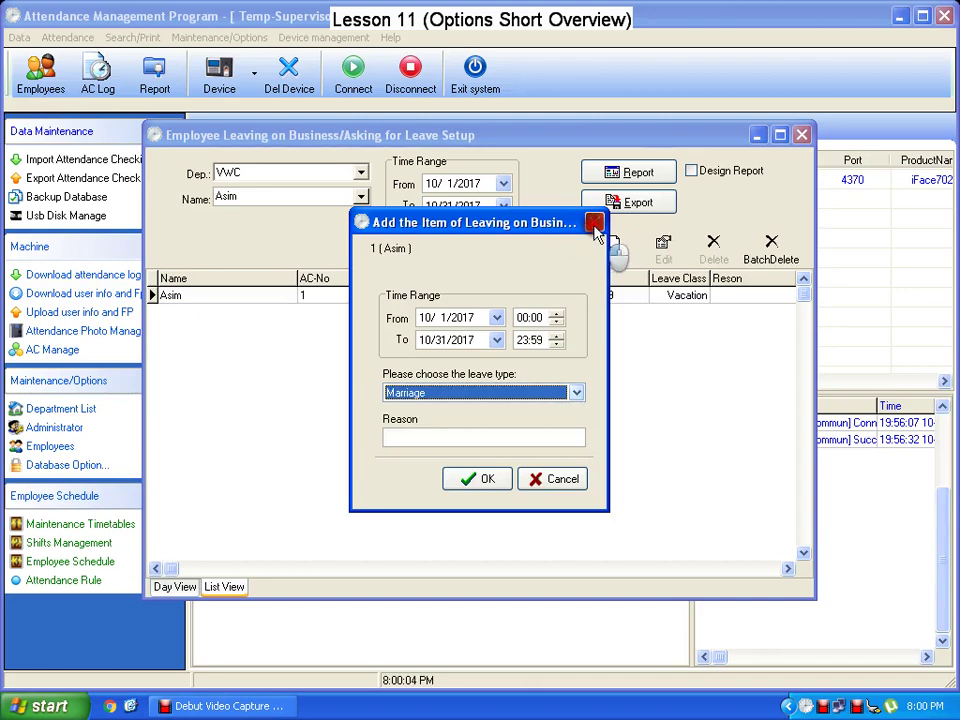
{"action": "left_click", "coordinate": [594, 222]}
{"action": "left_click", "coordinate": [801, 134]}
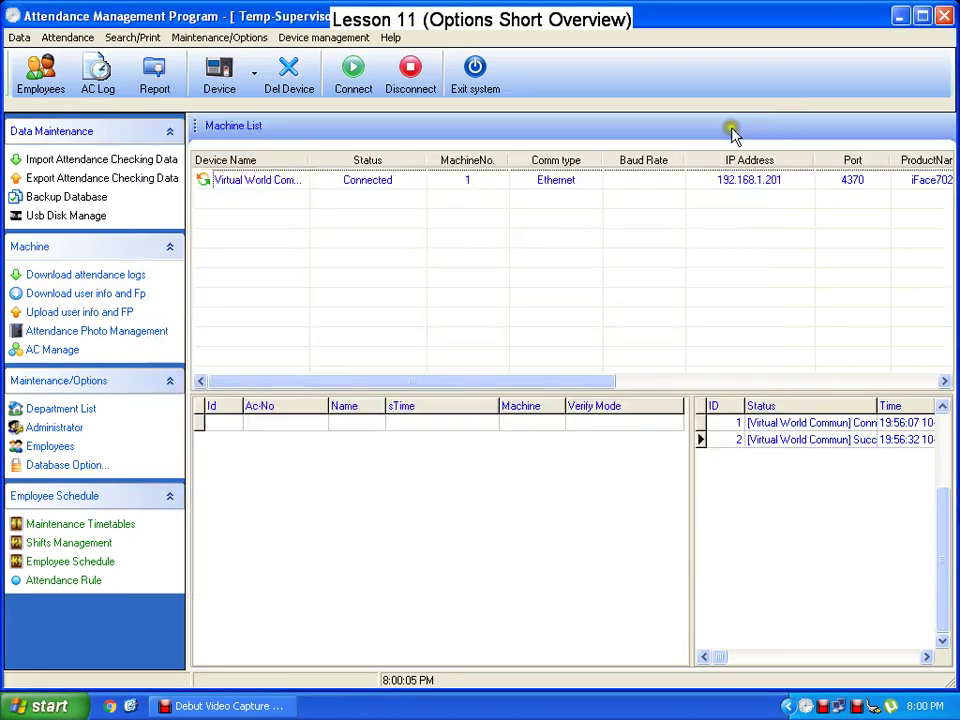
{"action": "left_click", "coordinate": [236, 40]}
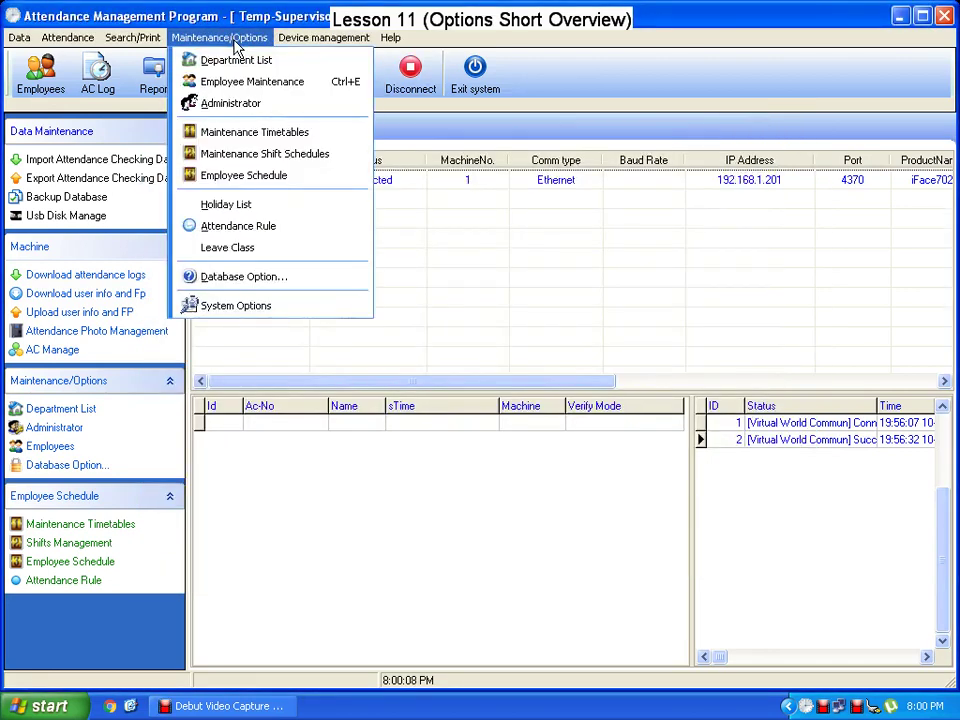
{"action": "mouse_move", "coordinate": [378, 45]}
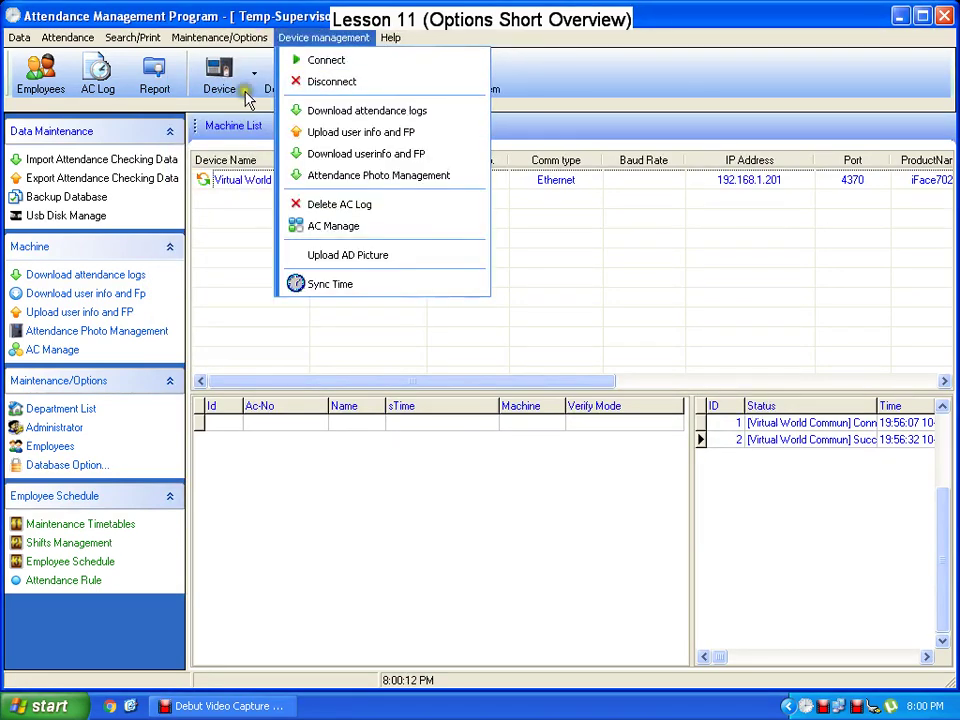
{"action": "left_click", "coordinate": [249, 291]}
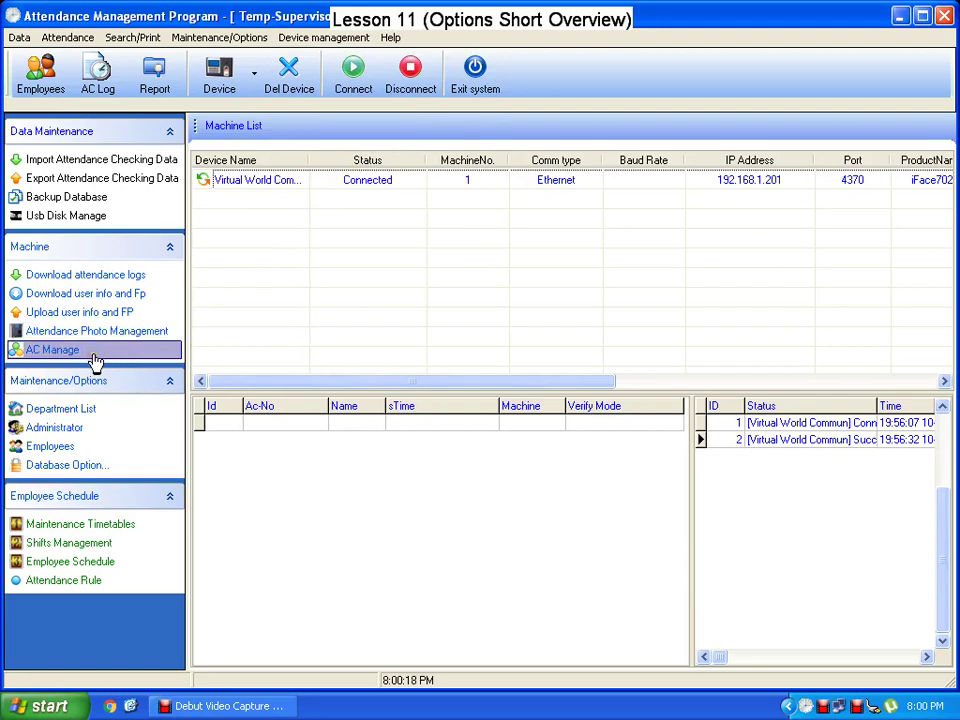
Step: Open device management for the Virtual World Commun machine and read its device information and capacity
{"action": "left_click", "coordinate": [235, 189]}
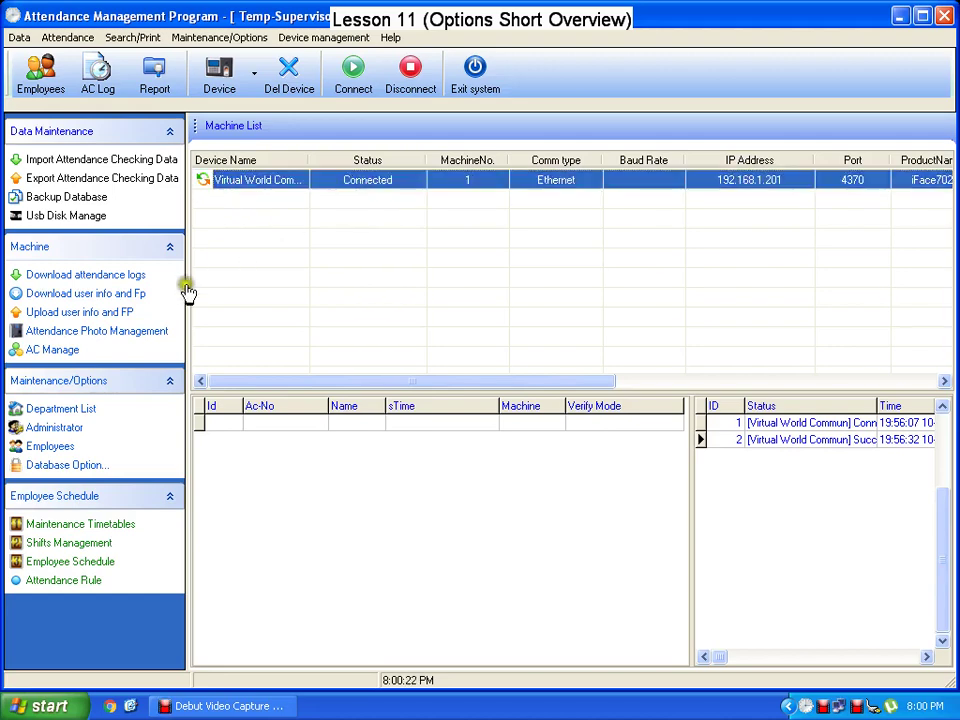
{"action": "left_click", "coordinate": [79, 356]}
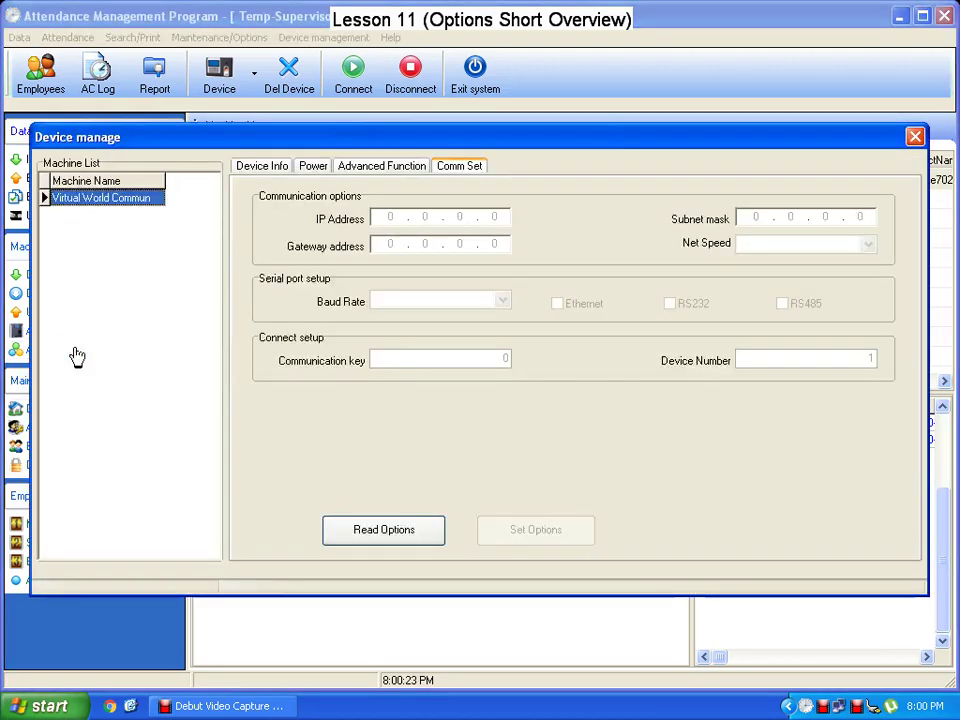
{"action": "left_click", "coordinate": [266, 166]}
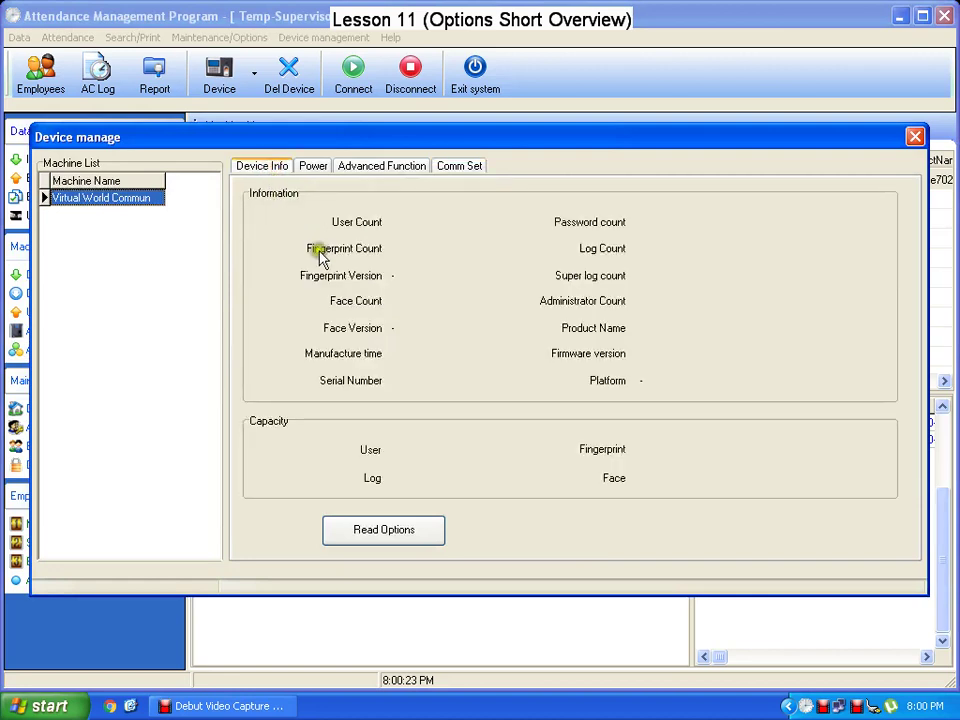
{"action": "left_click", "coordinate": [399, 533]}
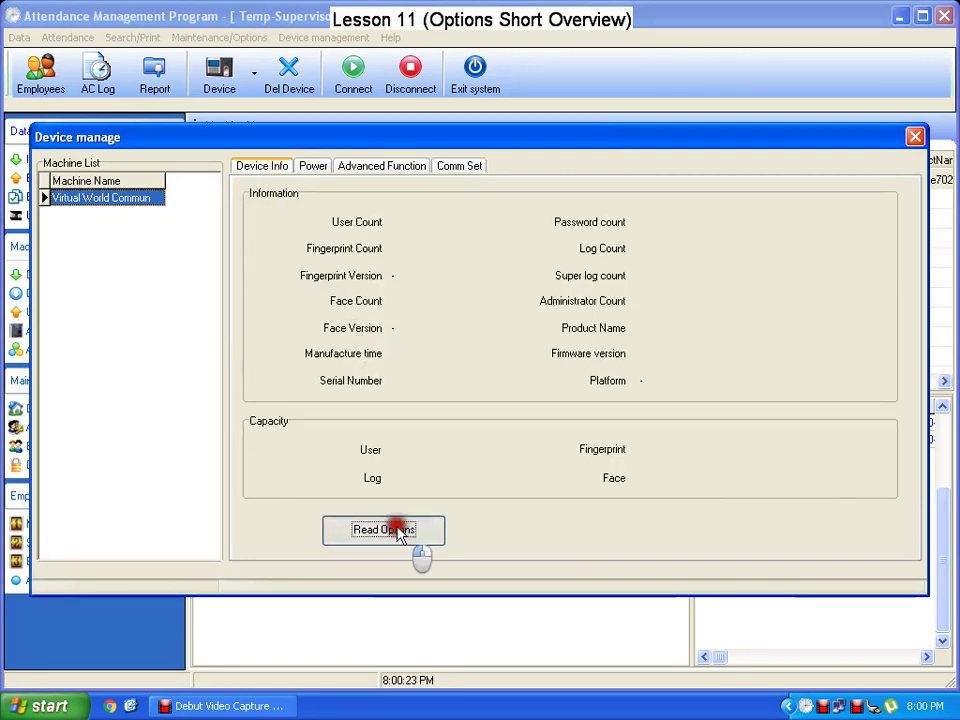
{"action": "left_click", "coordinate": [300, 250]}
{"action": "left_click", "coordinate": [369, 540]}
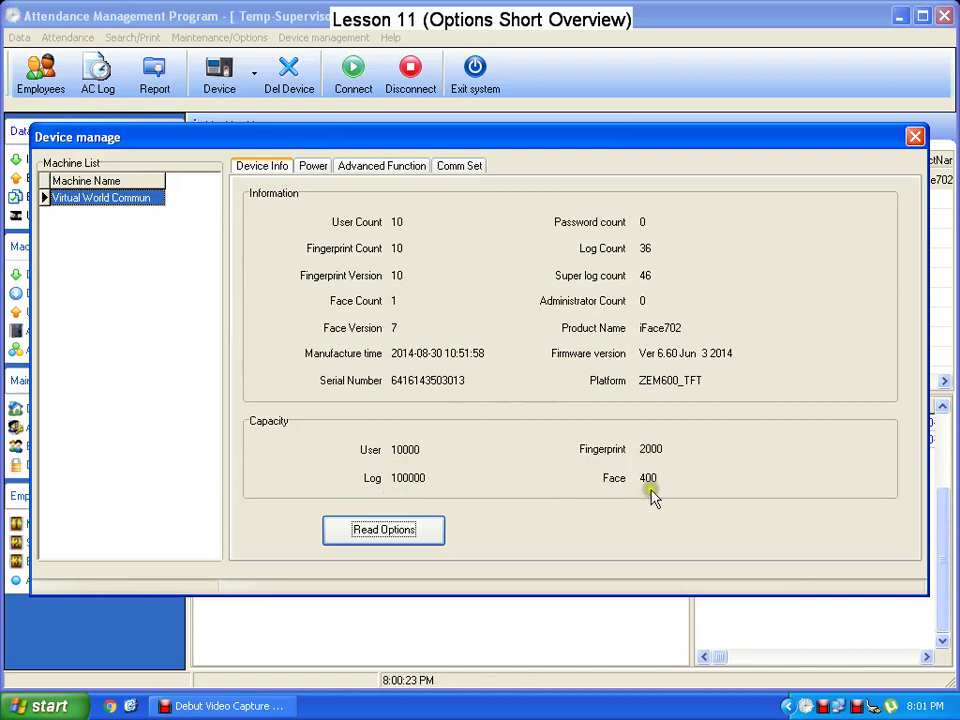
Step: Review the device's power settings and advanced functions, and synchronize the device's time
{"action": "left_click", "coordinate": [318, 172]}
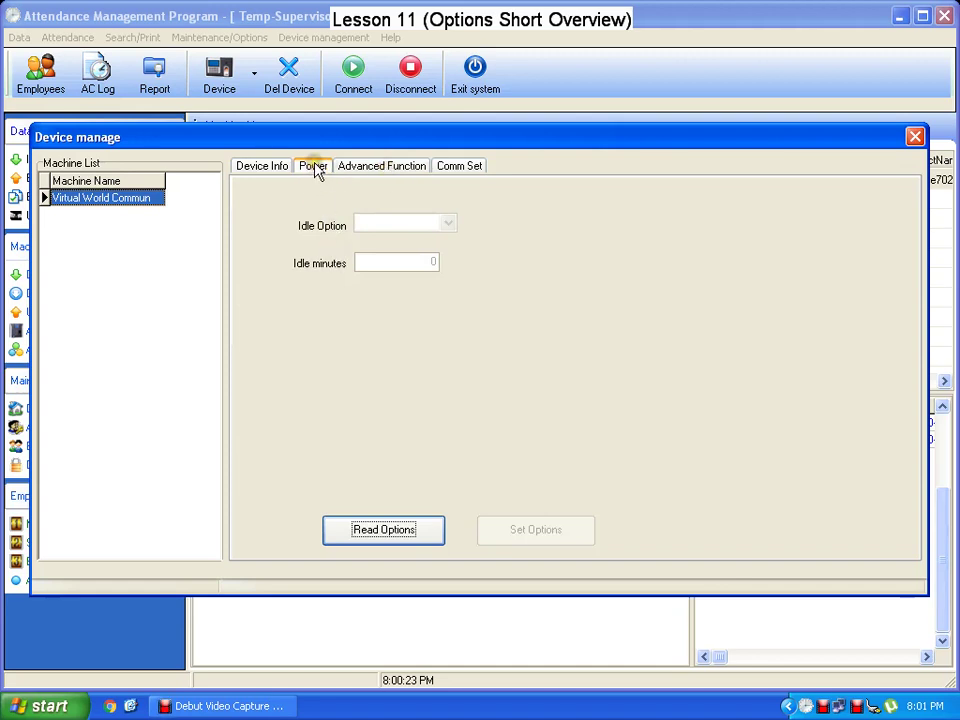
{"action": "left_click", "coordinate": [366, 168]}
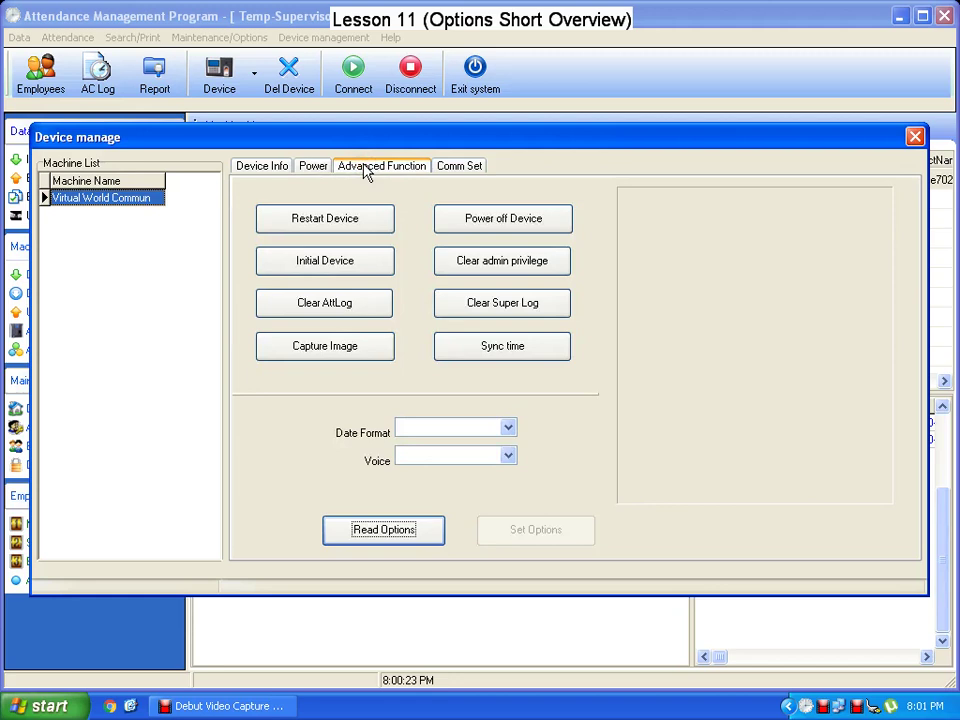
{"action": "left_click", "coordinate": [367, 227]}
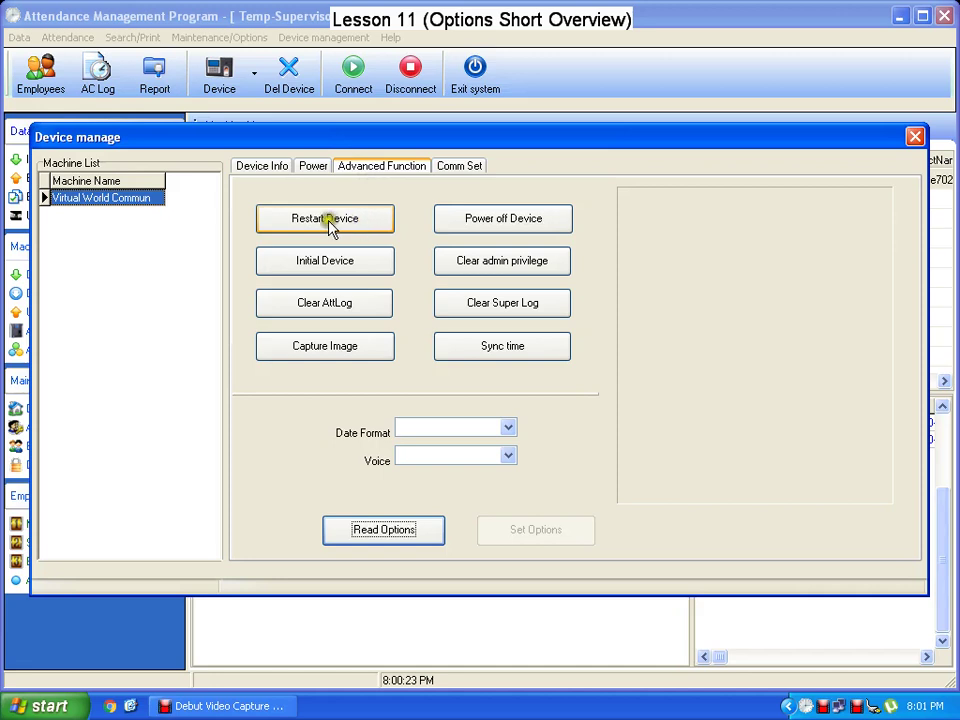
{"action": "left_click", "coordinate": [470, 220]}
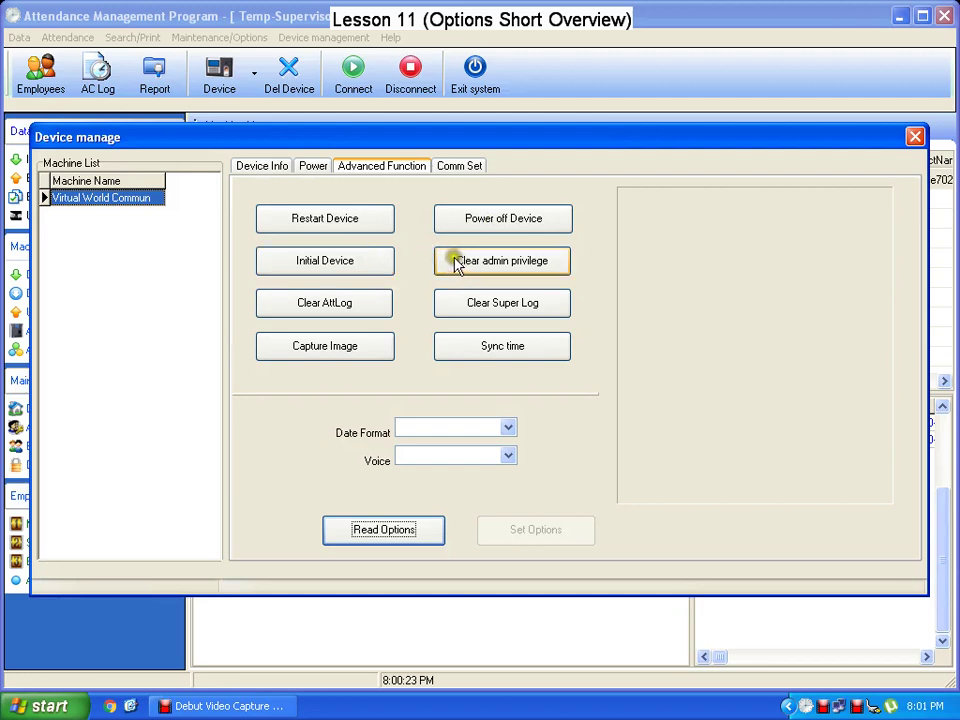
{"action": "left_click", "coordinate": [357, 309]}
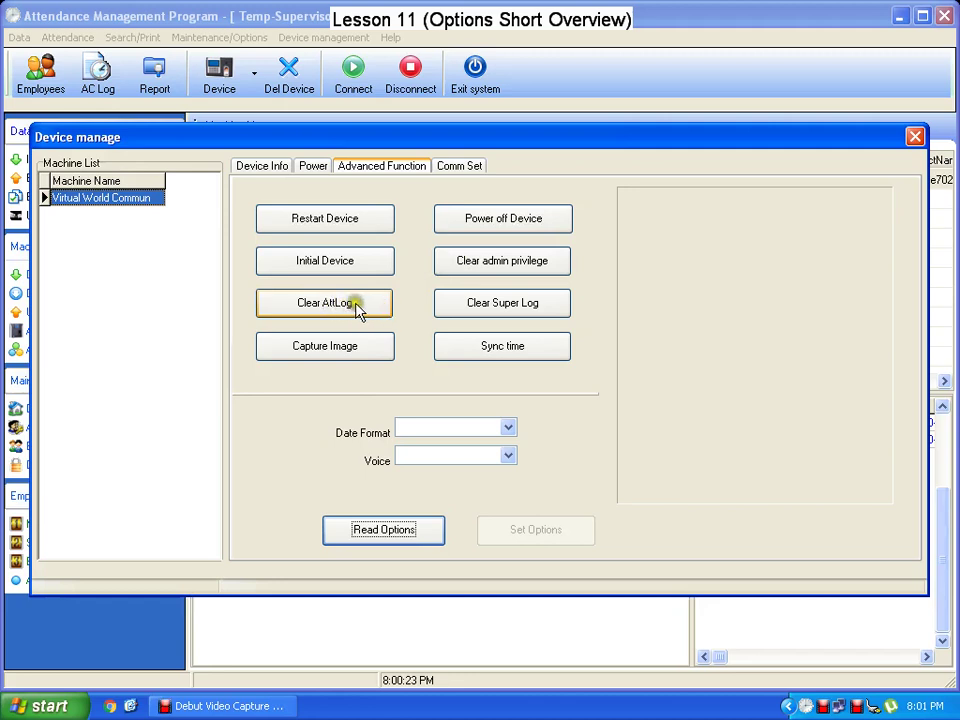
{"action": "left_click", "coordinate": [505, 350]}
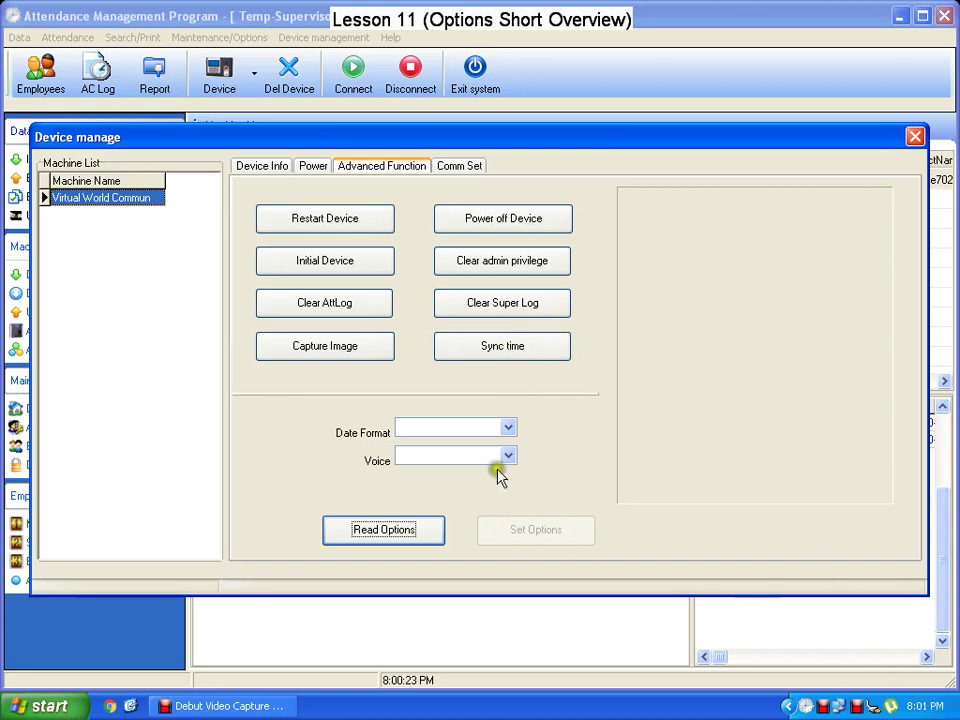
{"action": "left_click", "coordinate": [495, 358]}
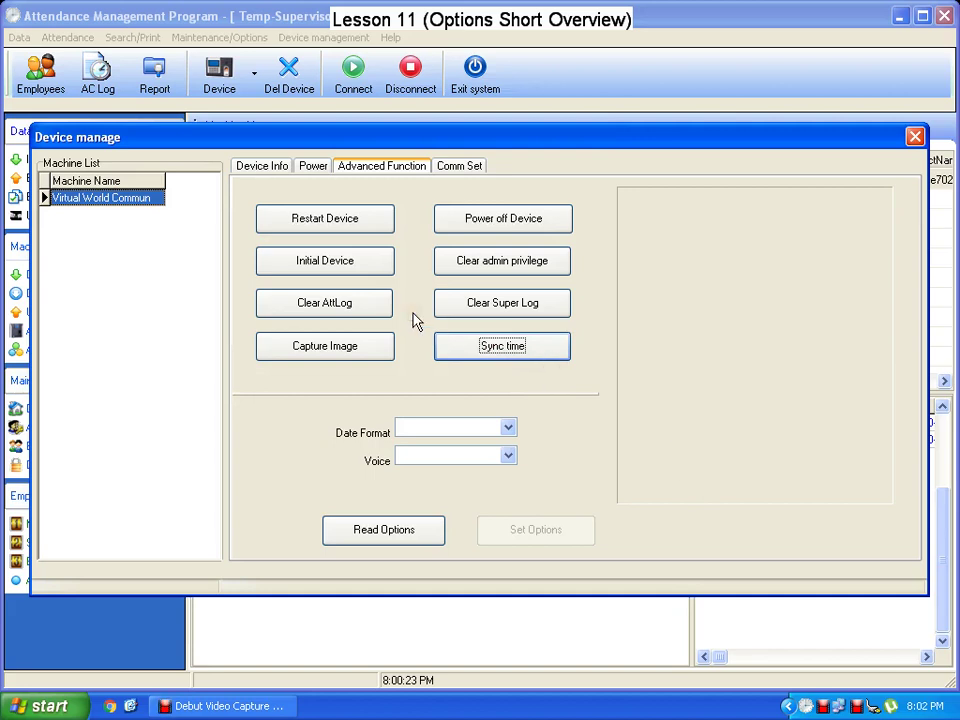
Step: Read the device's communication settings and close the device management window
{"action": "left_click", "coordinate": [460, 167]}
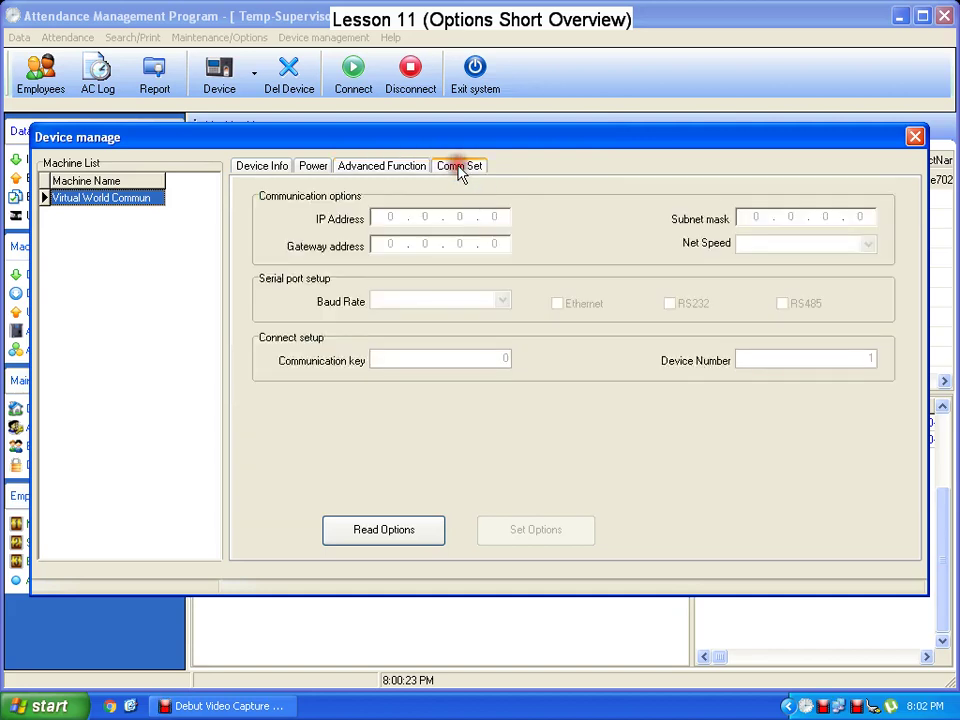
{"action": "left_click", "coordinate": [403, 531]}
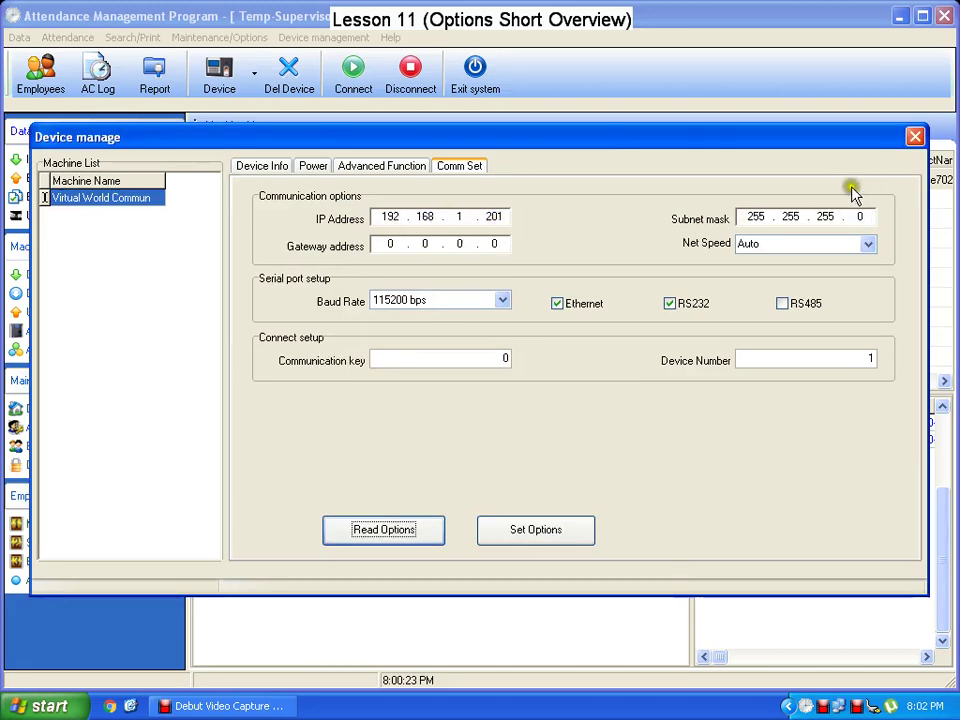
{"action": "left_click", "coordinate": [913, 136]}
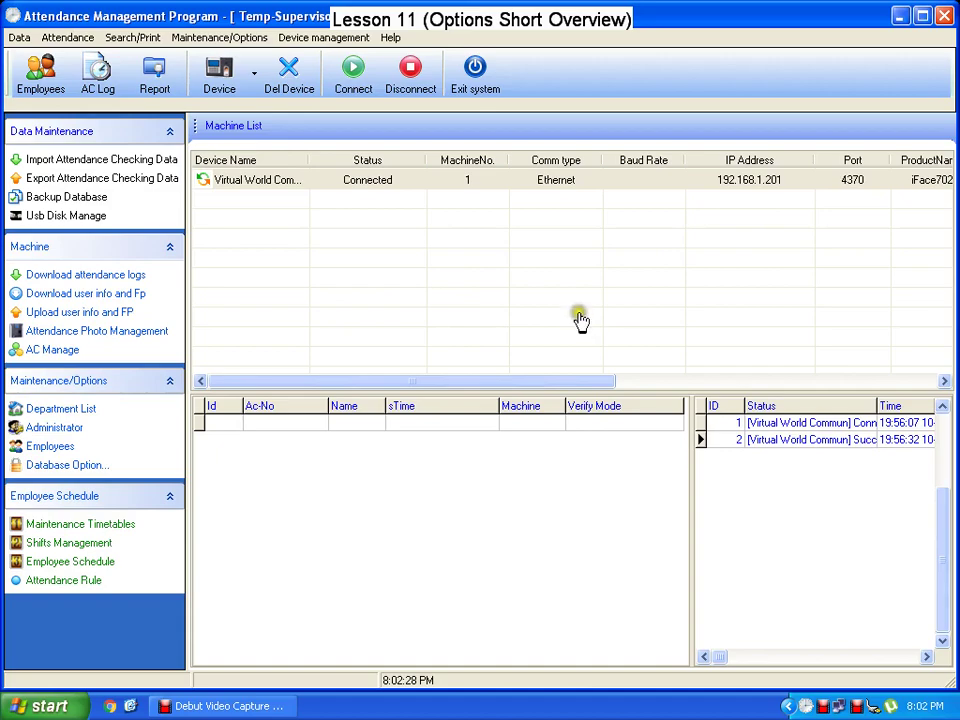
Step: Calculate the VWC employee's attendance for 10/1/2017 to 10/31/2017 and enable the Report Designer option
{"action": "left_click", "coordinate": [177, 88]}
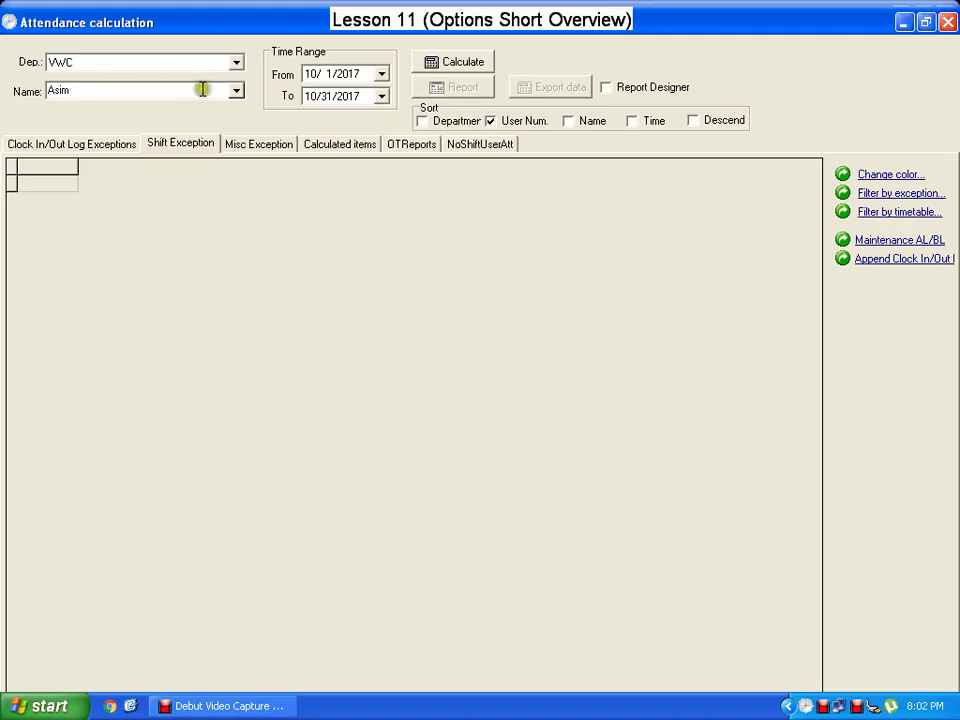
{"action": "left_click", "coordinate": [483, 62]}
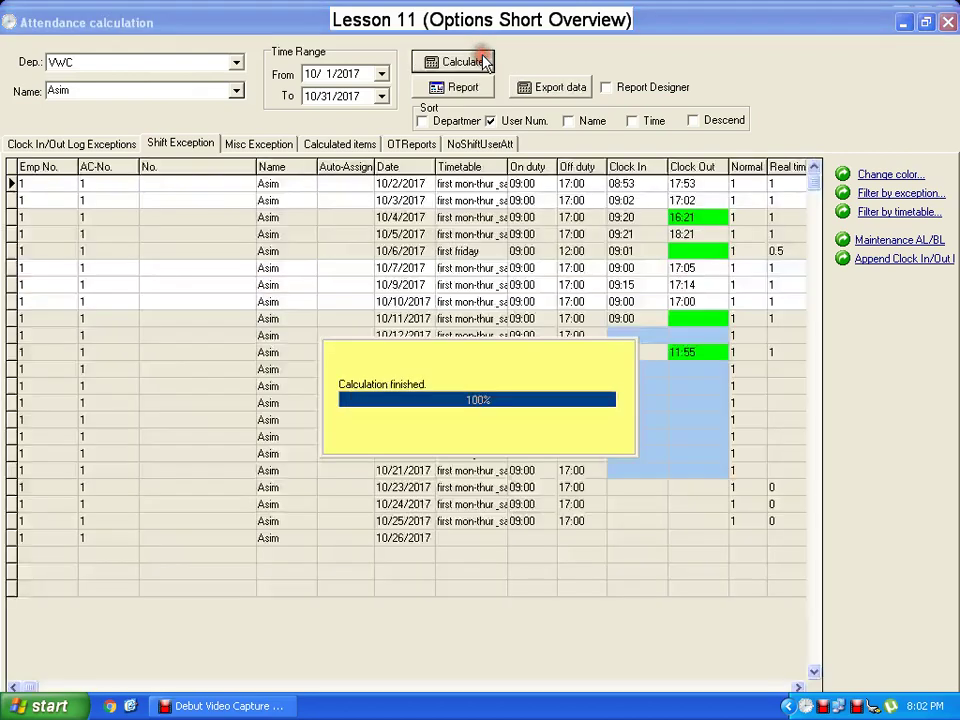
{"action": "left_click", "coordinate": [638, 89]}
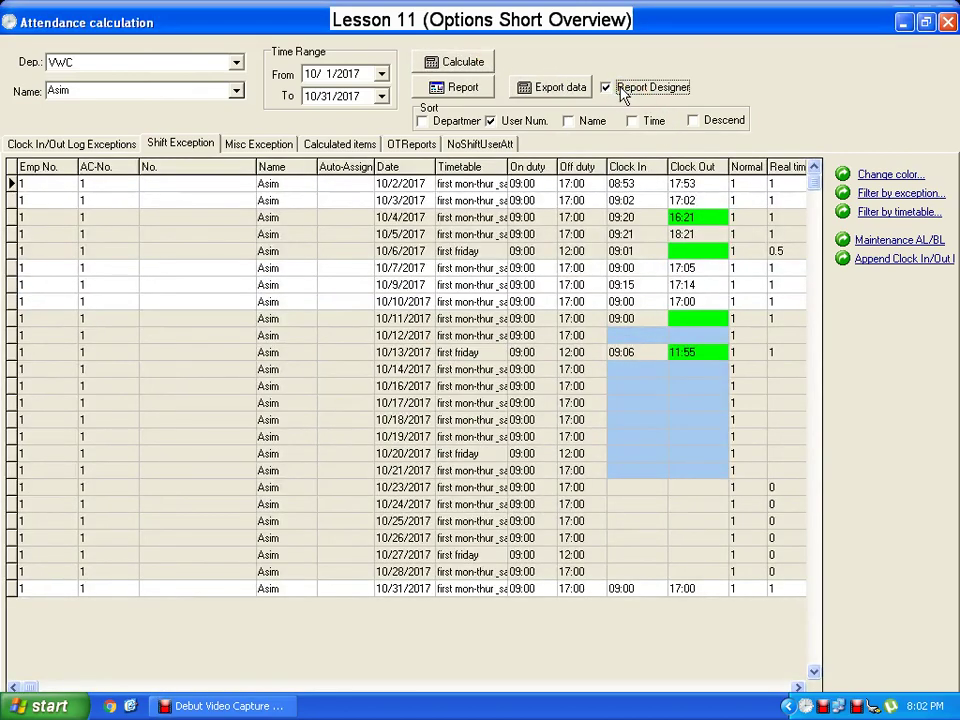
{"action": "left_click", "coordinate": [620, 89]}
{"action": "left_click", "coordinate": [620, 89]}
Step: Create a report for the current Shift Exception grid, look through its preview pages and close the preview
{"action": "left_click", "coordinate": [461, 87]}
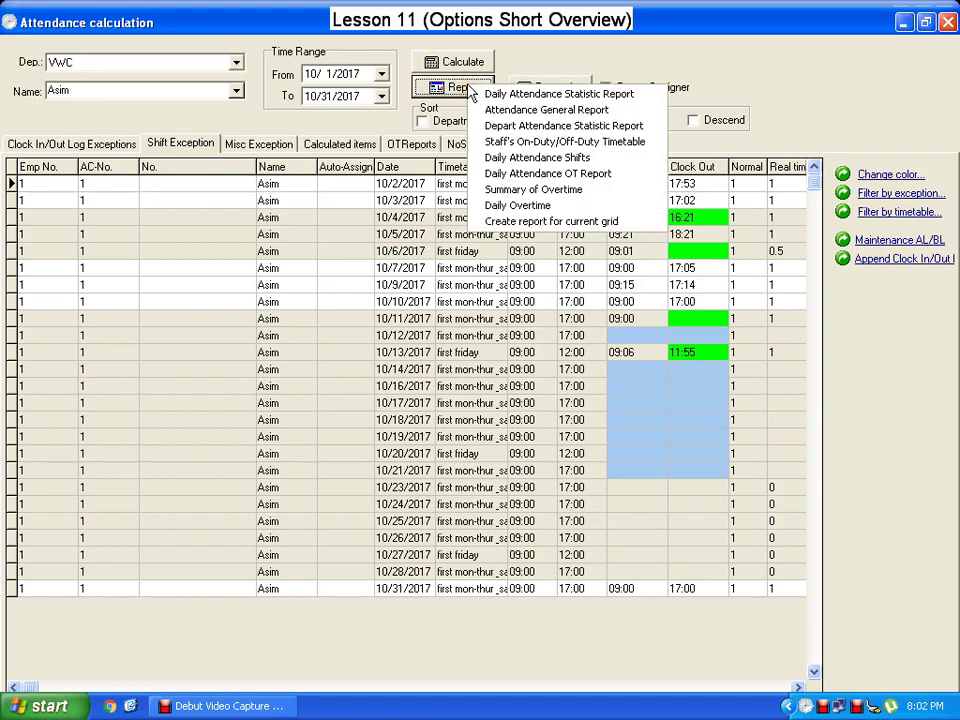
{"action": "left_click", "coordinate": [606, 57]}
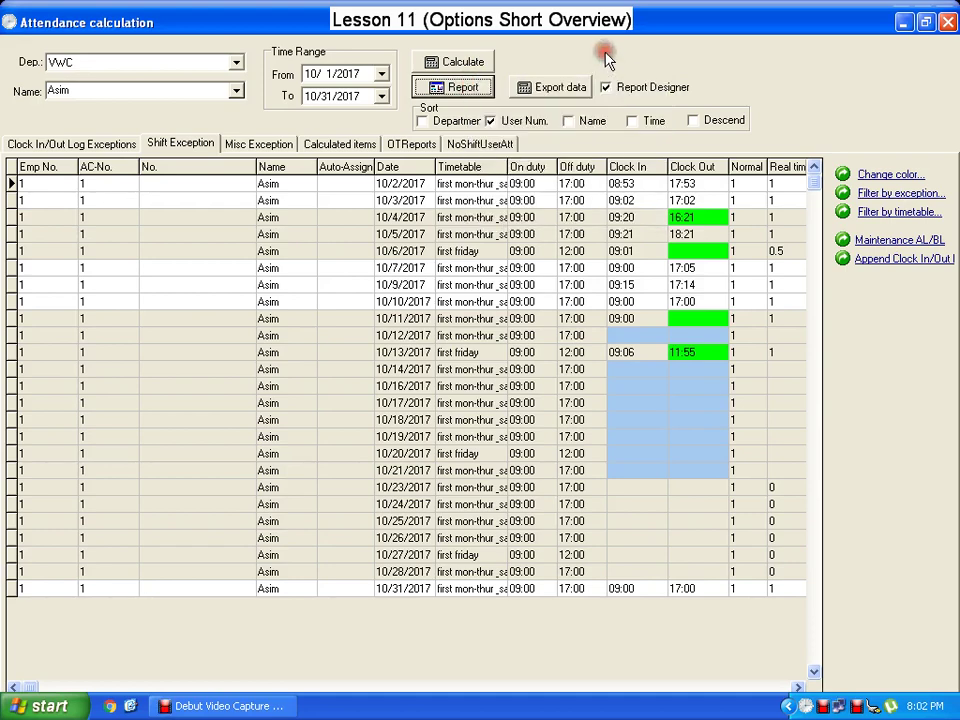
{"action": "left_click", "coordinate": [470, 89]}
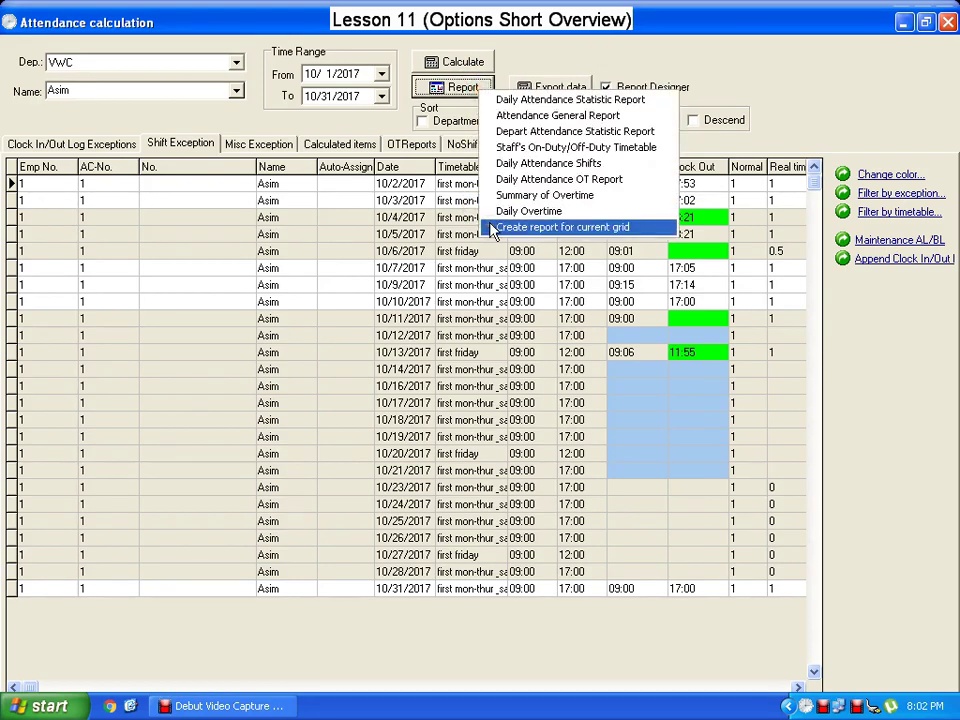
{"action": "left_click", "coordinate": [491, 228]}
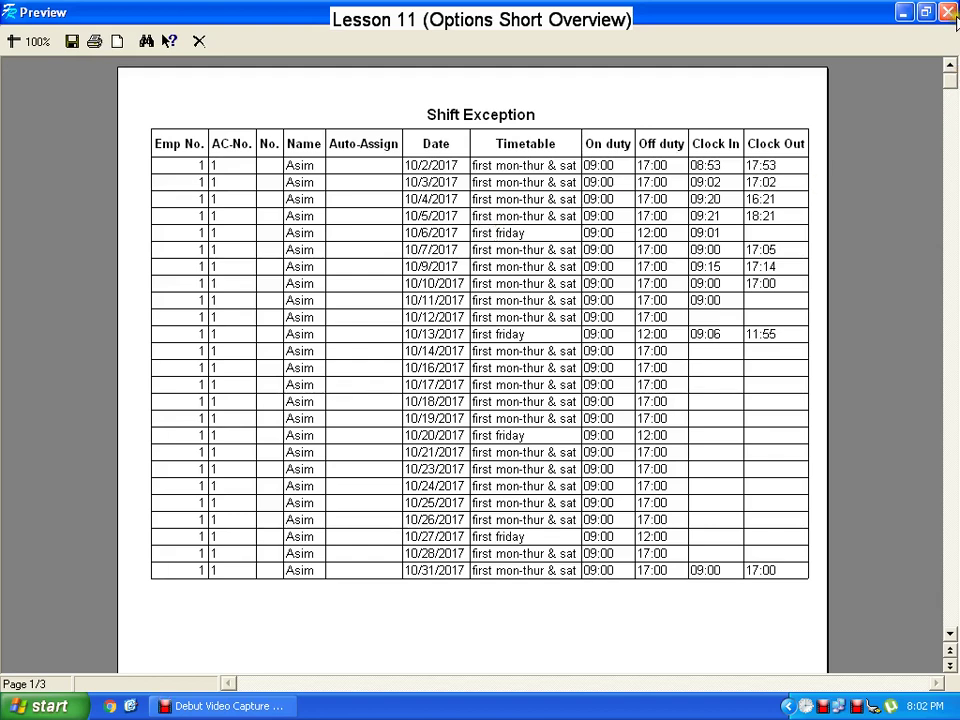
{"action": "scroll", "coordinate": [606, 339], "scroll_direction": "down", "scroll_amount": 10}
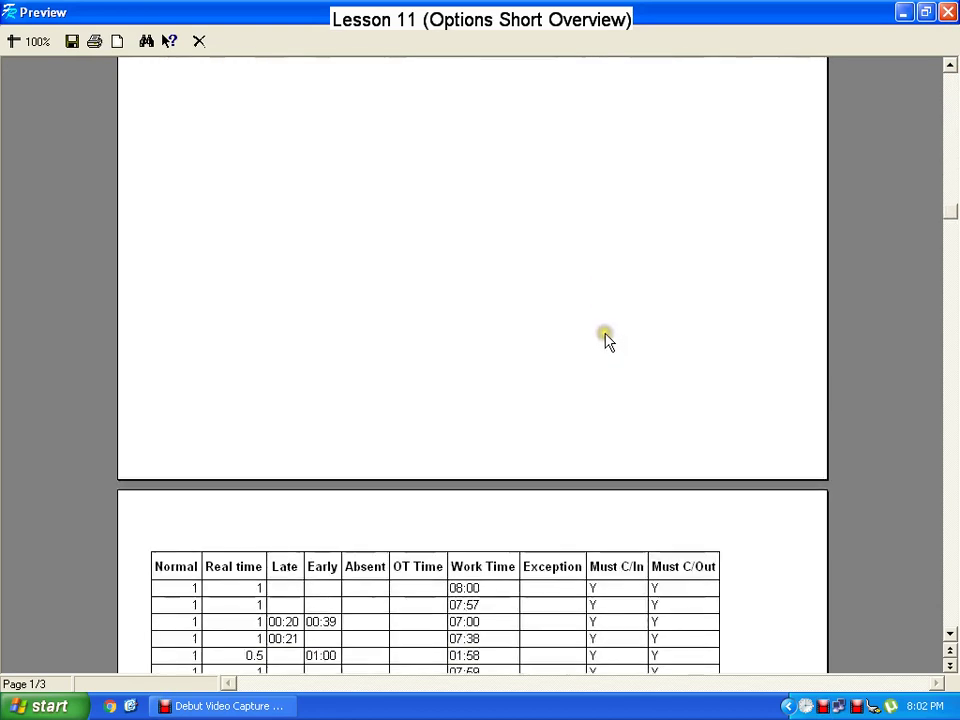
{"action": "left_click", "coordinate": [948, 12]}
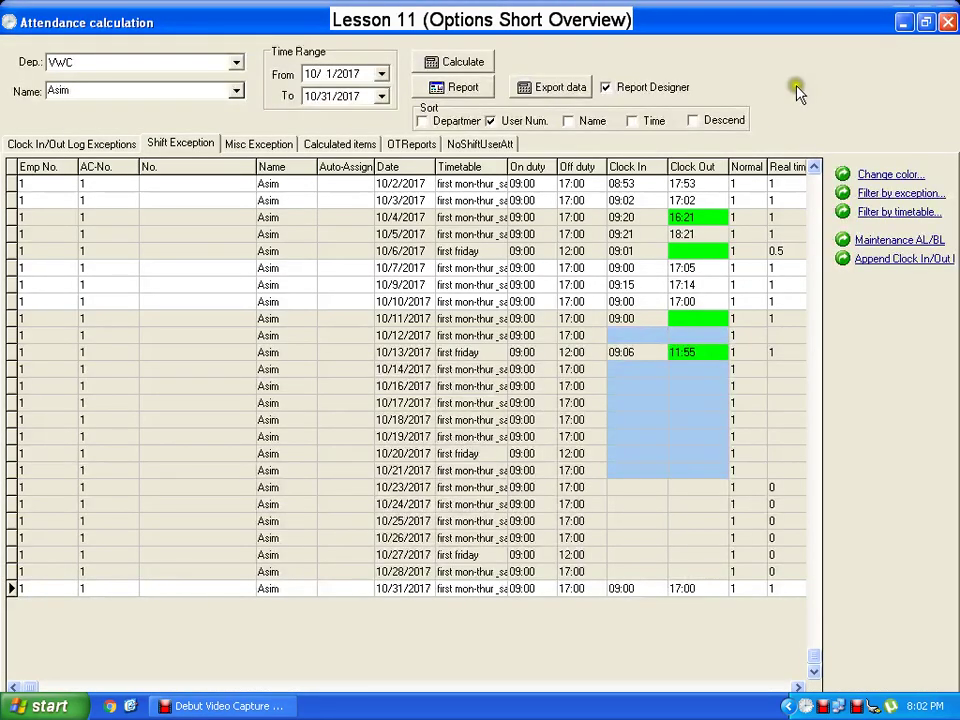
Step: Switch the Report Designer option off and on again, and close the attendance calculation window
{"action": "left_click", "coordinate": [620, 91]}
{"action": "left_click", "coordinate": [570, 90]}
{"action": "left_click", "coordinate": [738, 183]}
{"action": "left_click", "coordinate": [605, 88]}
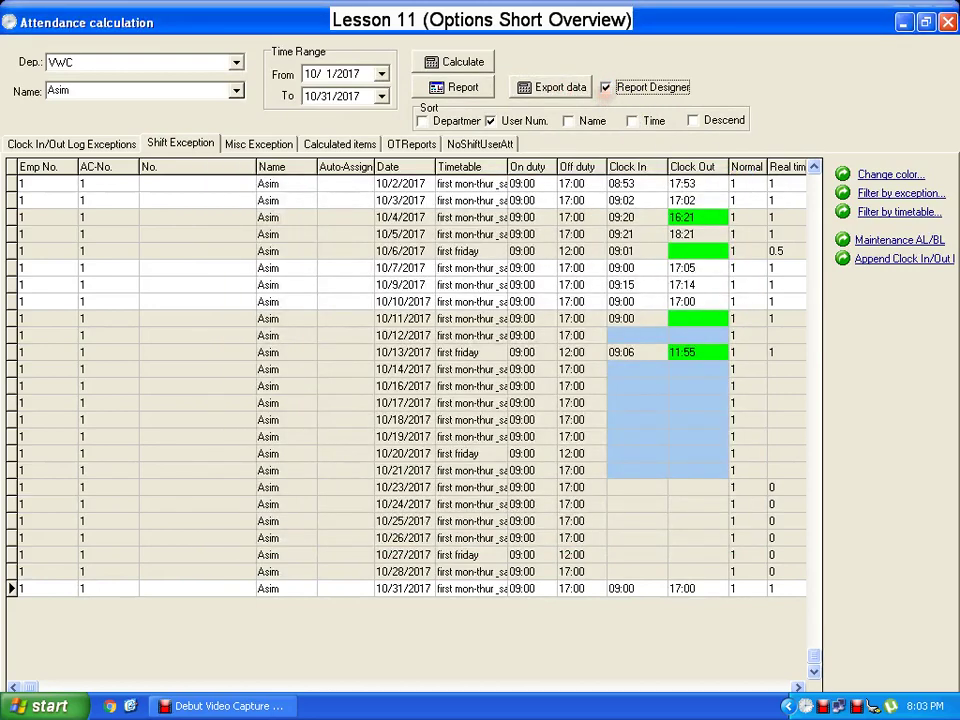
{"action": "left_click", "coordinate": [947, 22]}
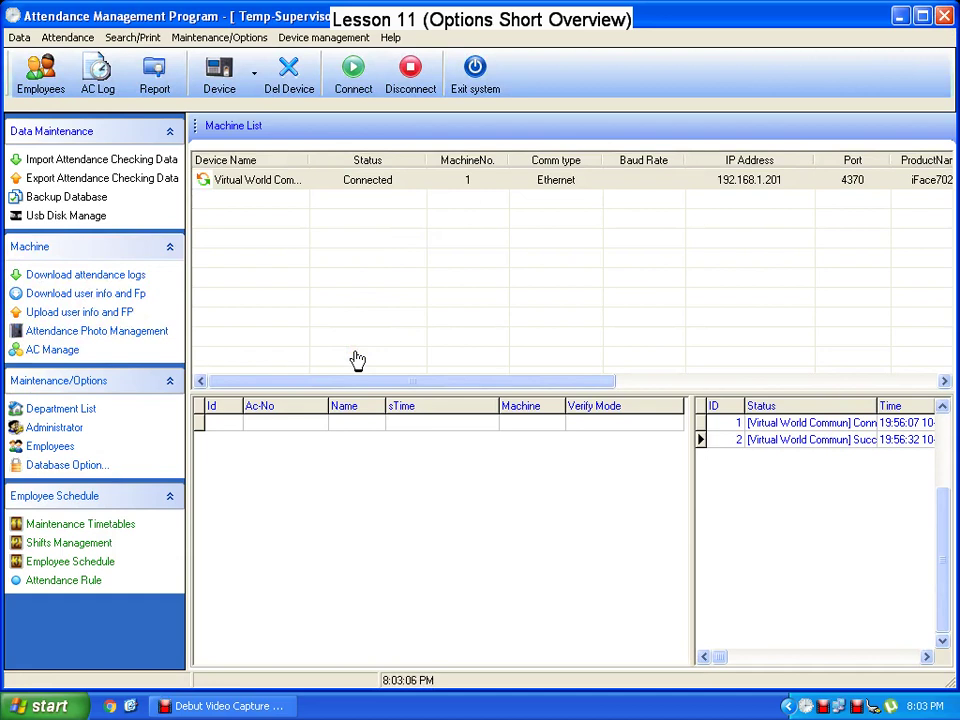
{"action": "left_click", "coordinate": [355, 357]}
{"action": "left_click", "coordinate": [355, 359]}
{"action": "left_click", "coordinate": [369, 315]}
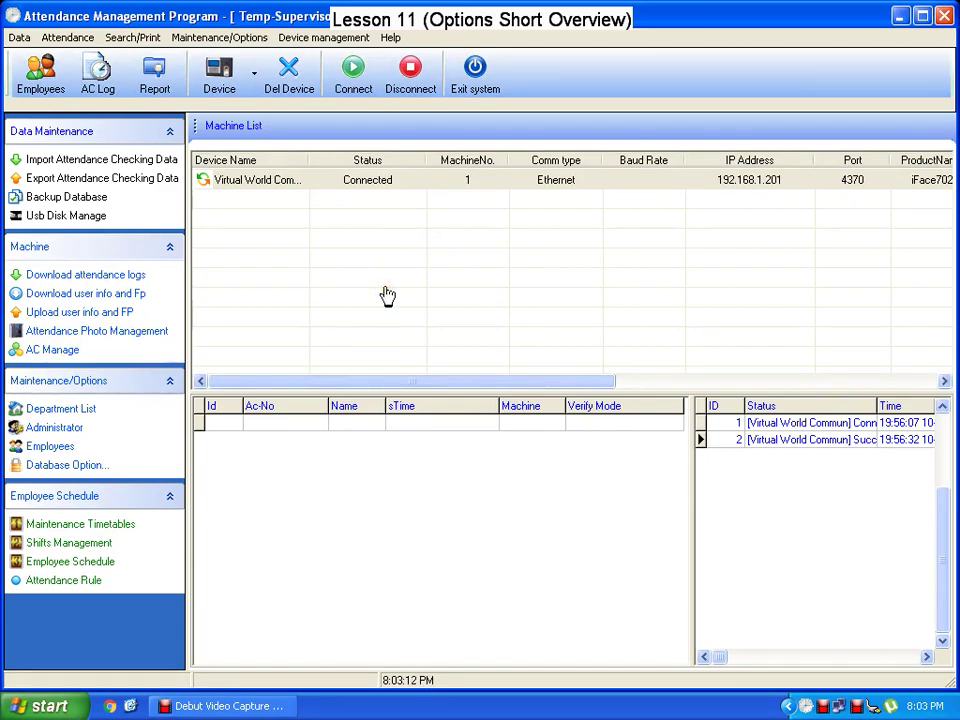